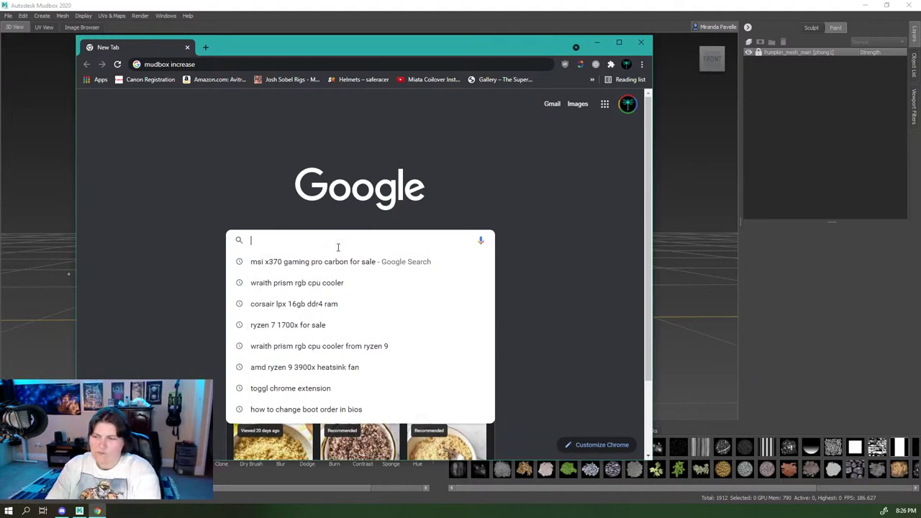
Search the web for "mudbox increase complexity level"
text(how to)
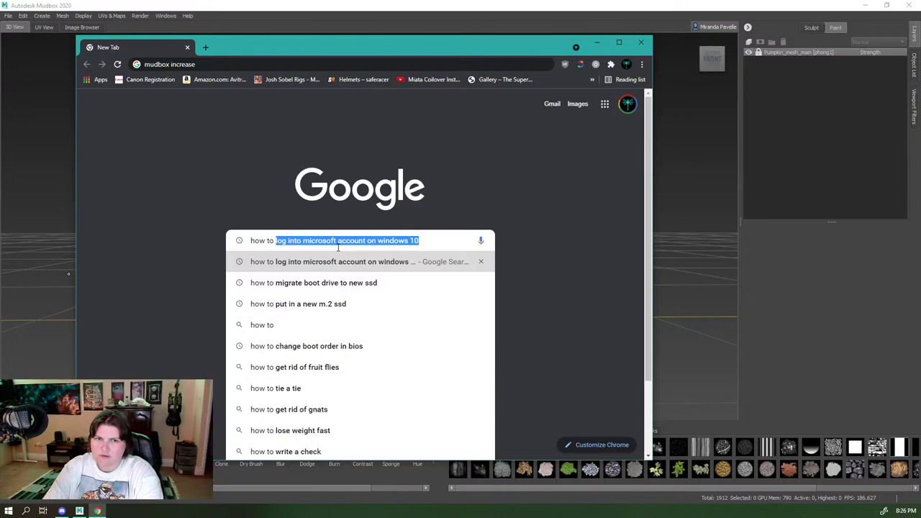
click(211, 64)
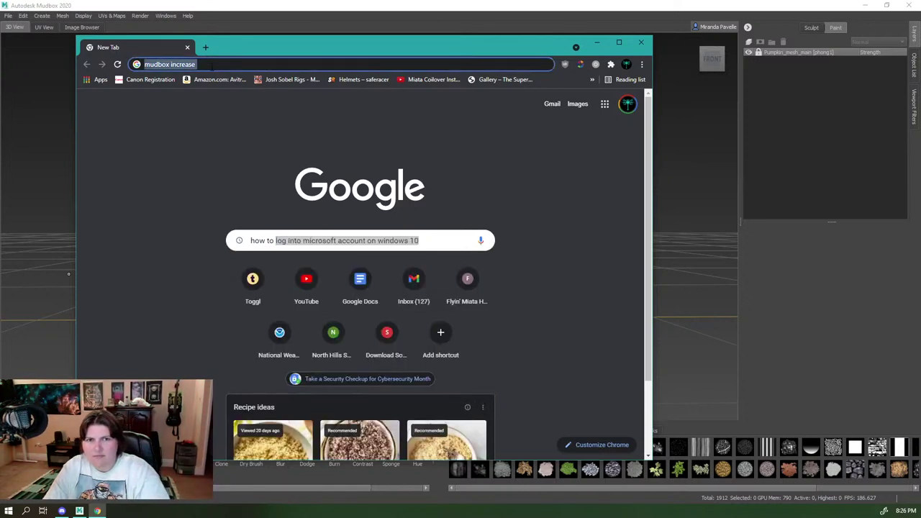
click(211, 64)
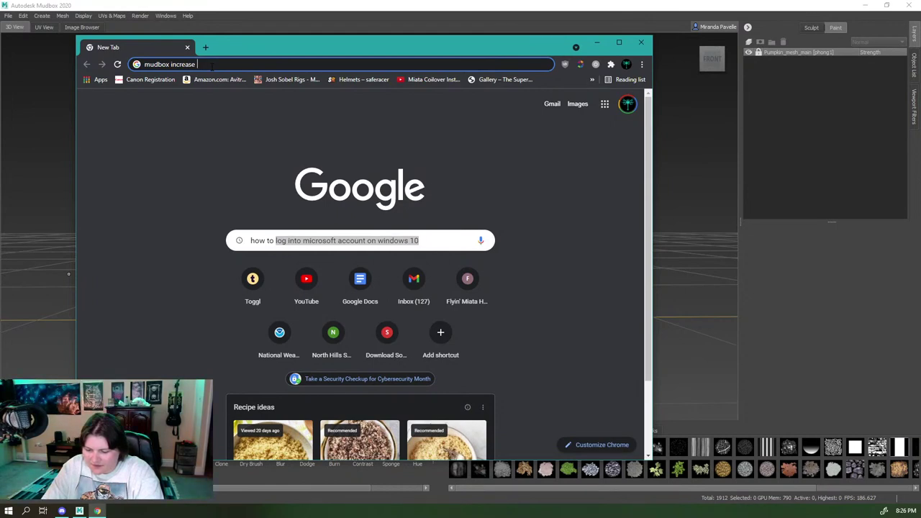
text(complex)
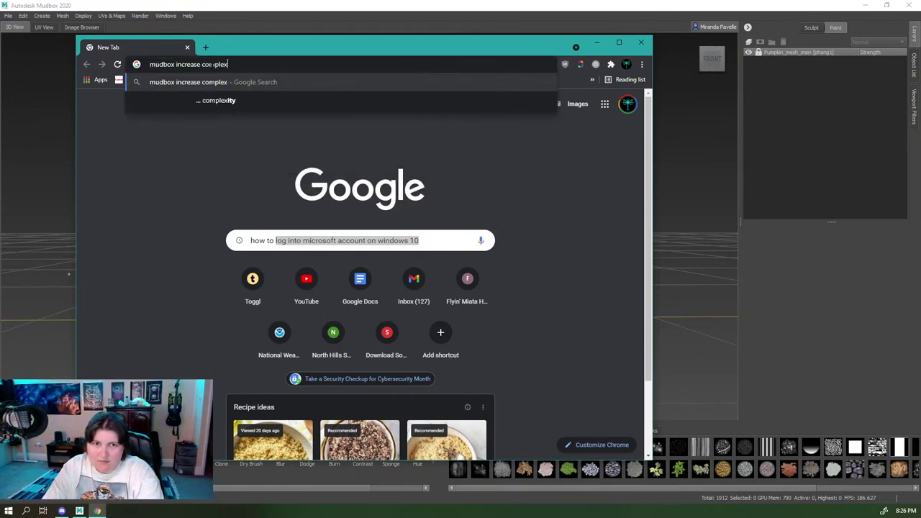
text(ity)
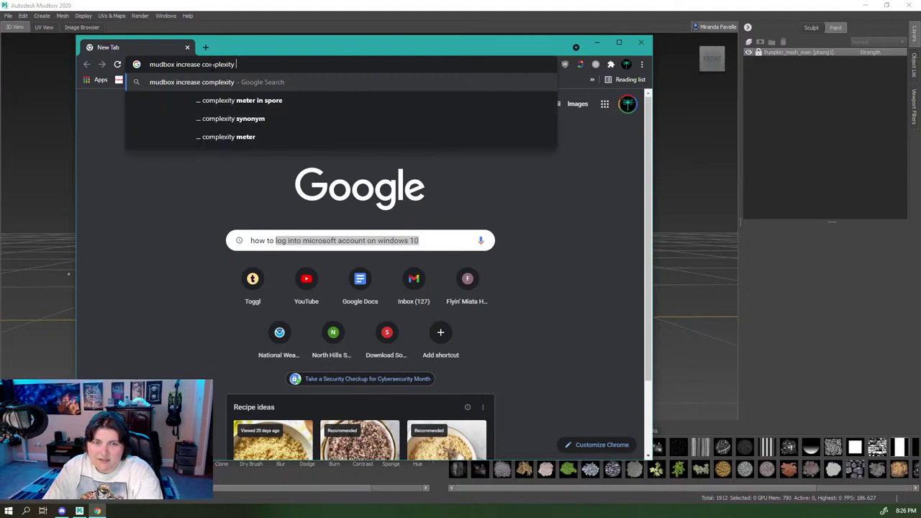
text( level)
key(Return)
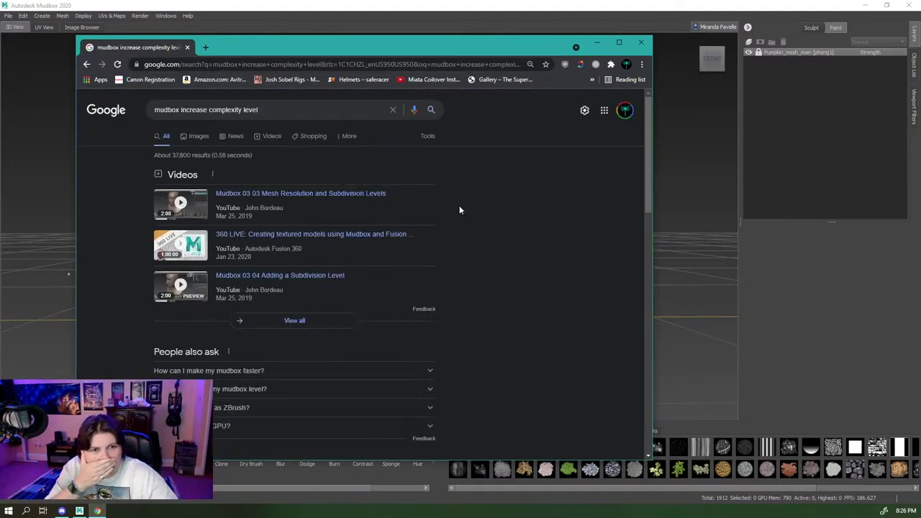
Search the web for "mudbox increase subdivision level", look through the results for the method, and close the browser to return to Mudbox
triple_click(283, 111)
text(m)
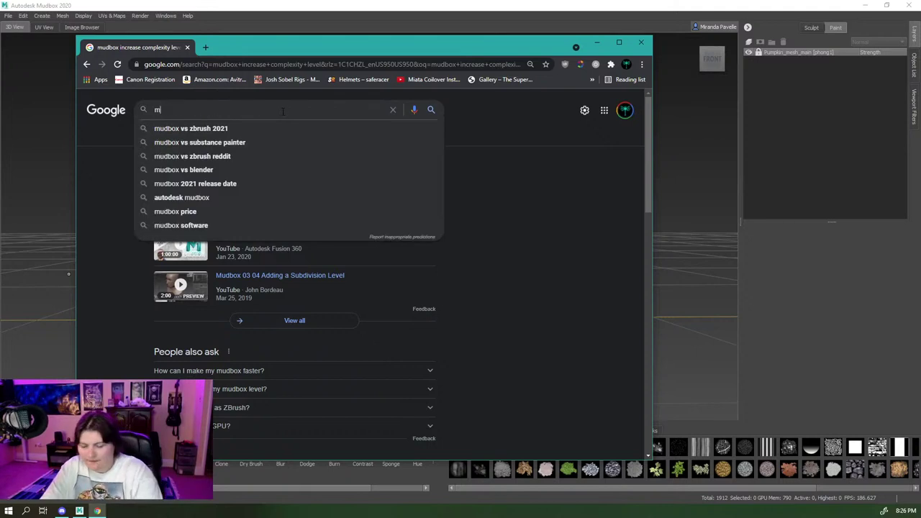
text(udbox incre)
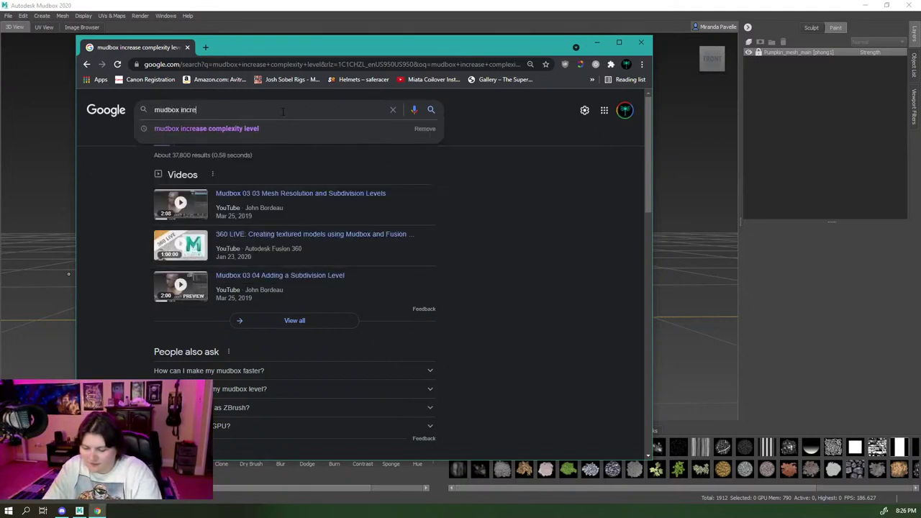
text(ase subdiv)
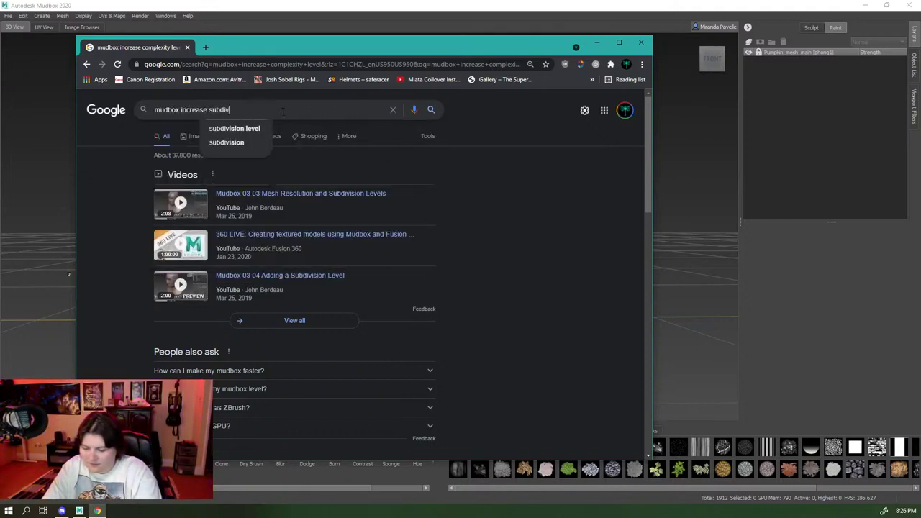
text(ision level)
key(Return)
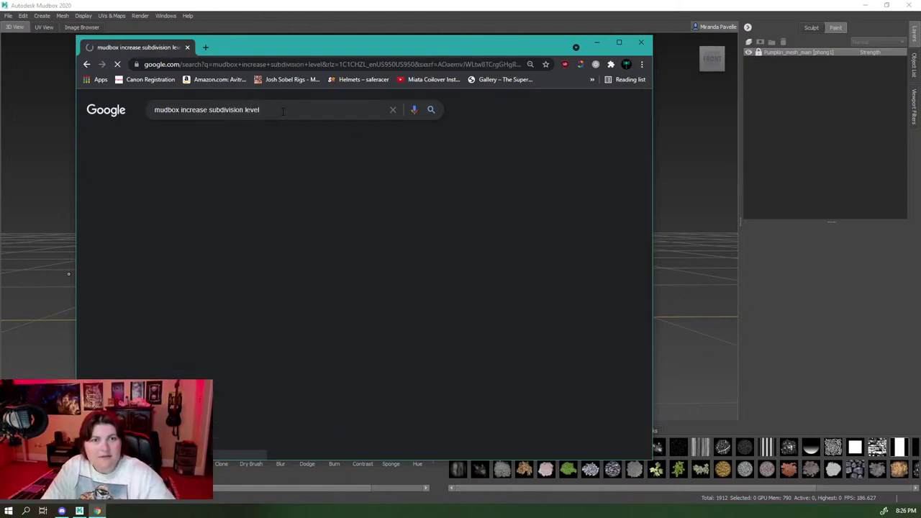
scroll(264, 331, down, 2)
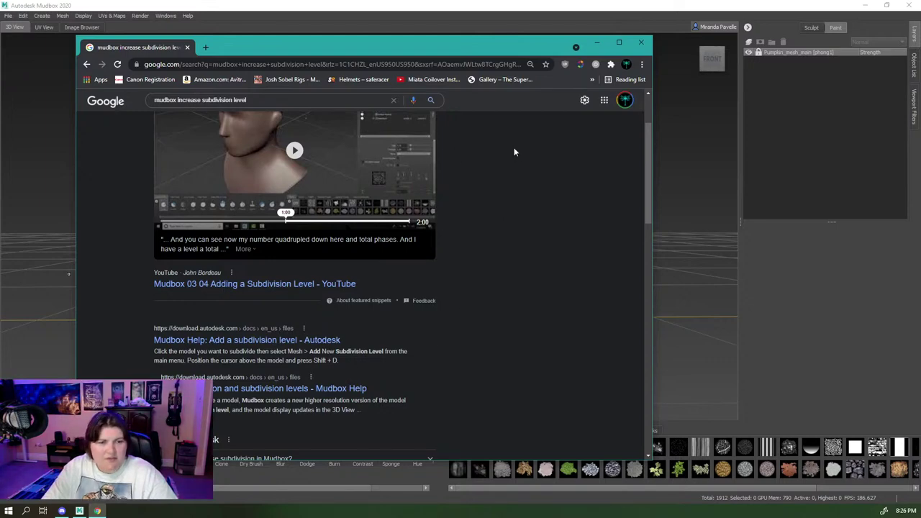
click(188, 48)
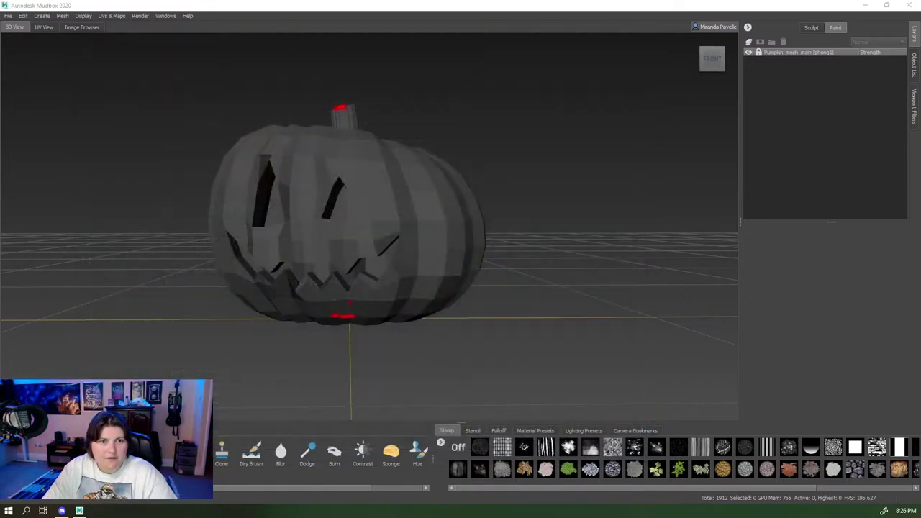
Dismiss the new paint layer dialog and add two subdivision levels to the pumpkin mesh, up to level 3
click(389, 203)
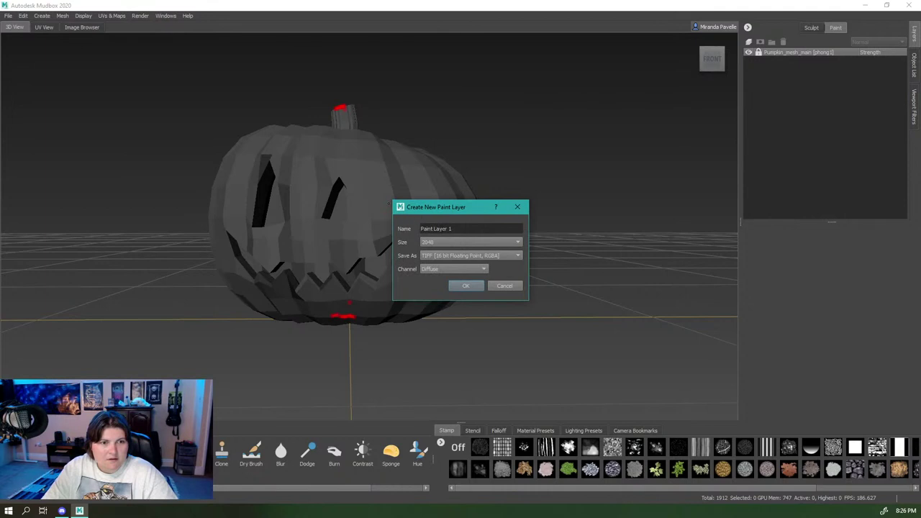
click(504, 286)
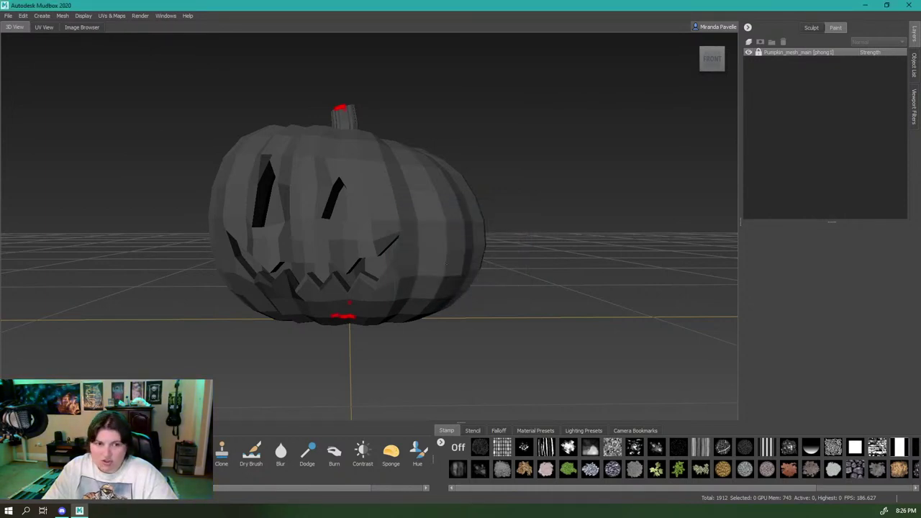
key(shift+d)
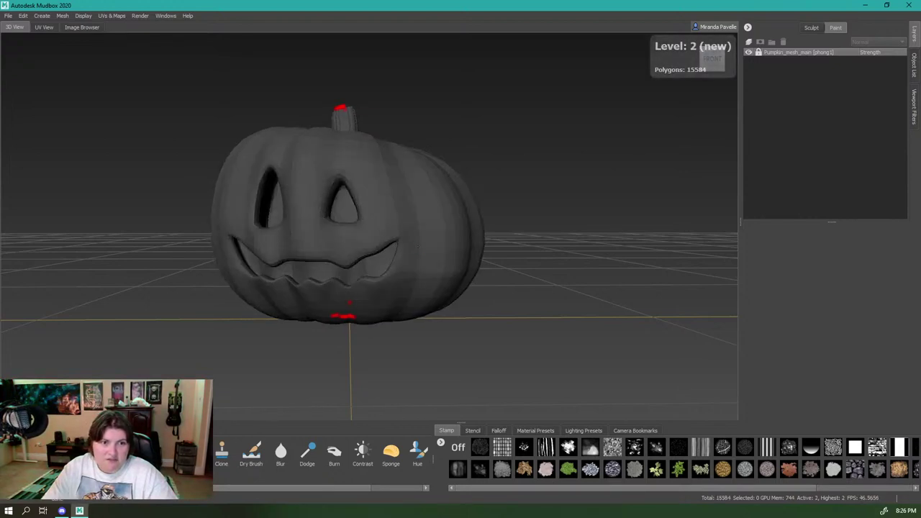
key(shift+d)
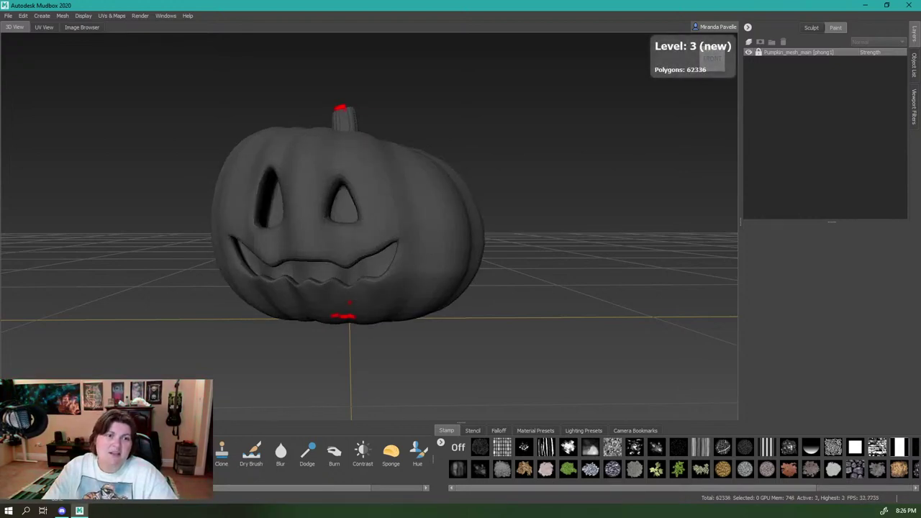
Turn off the display of mesh errors so the red marks on the pumpkin are hidden
alt+drag(431, 251, 396, 270)
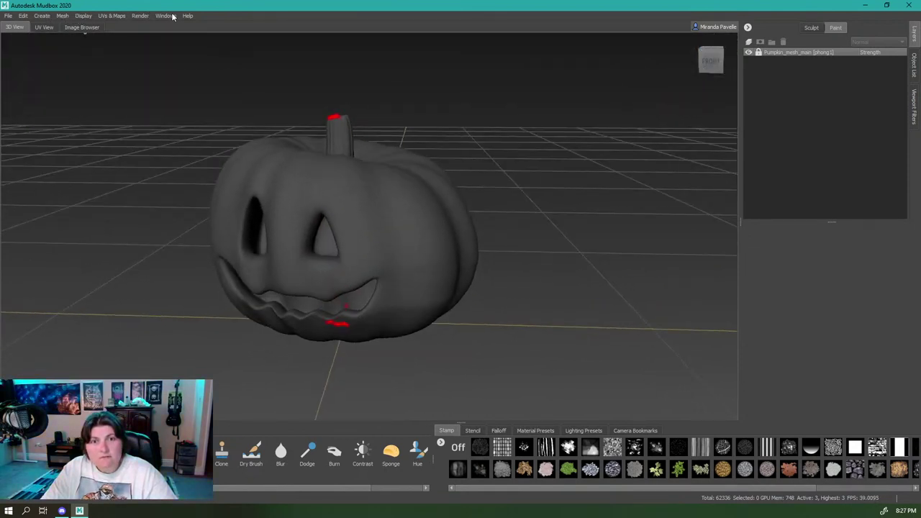
click(84, 16)
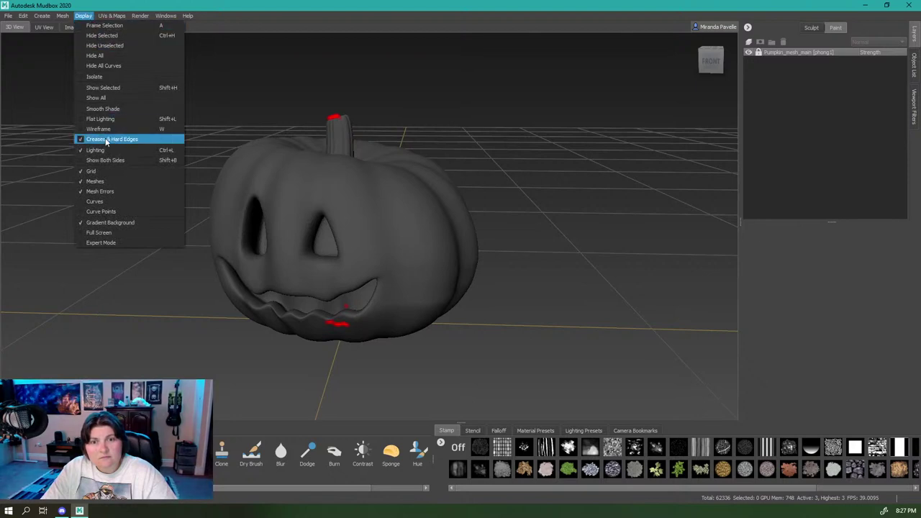
click(85, 192)
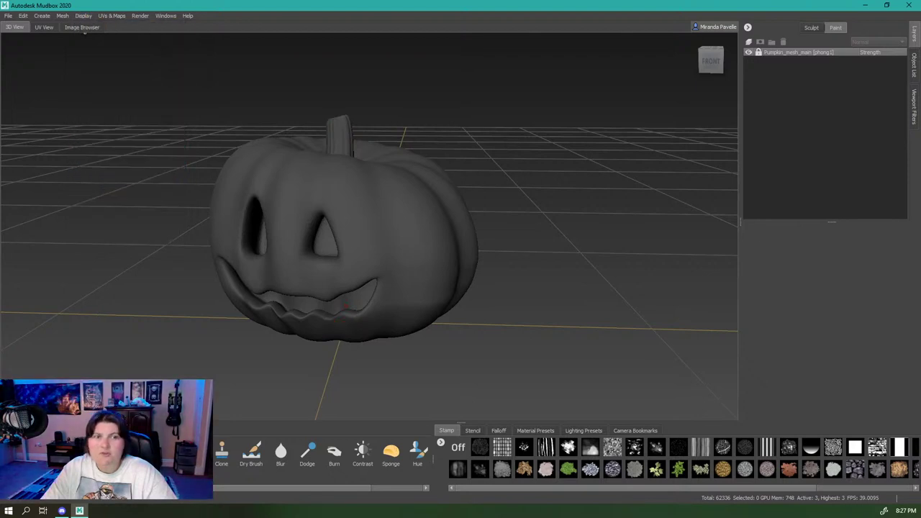
alt+drag(518, 208, 558, 198)
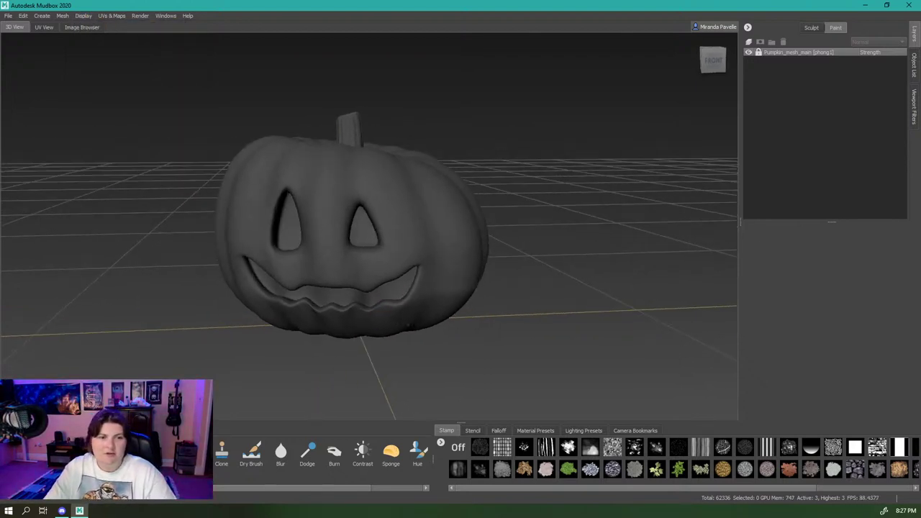
scroll(558, 198, up, 4)
alt+drag(504, 223, 633, 166)
alt+drag(468, 324, 414, 249)
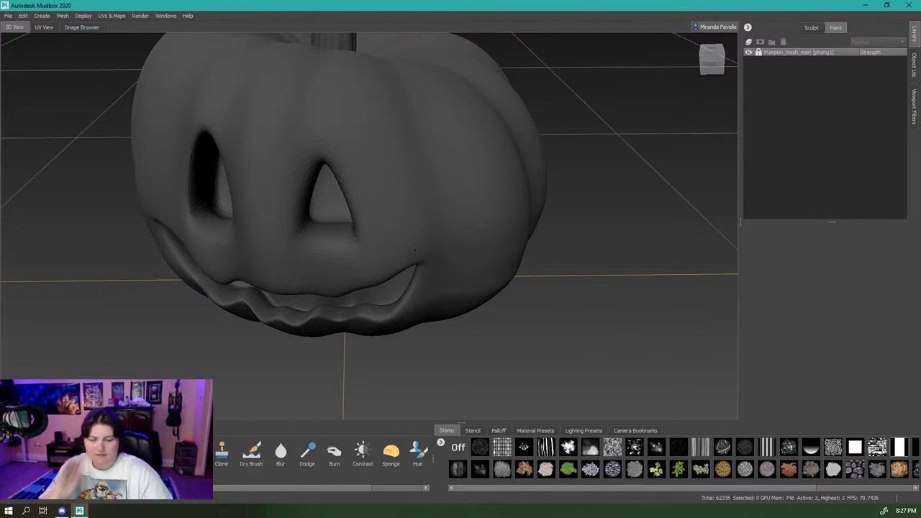
alt+drag(534, 328, 533, 306)
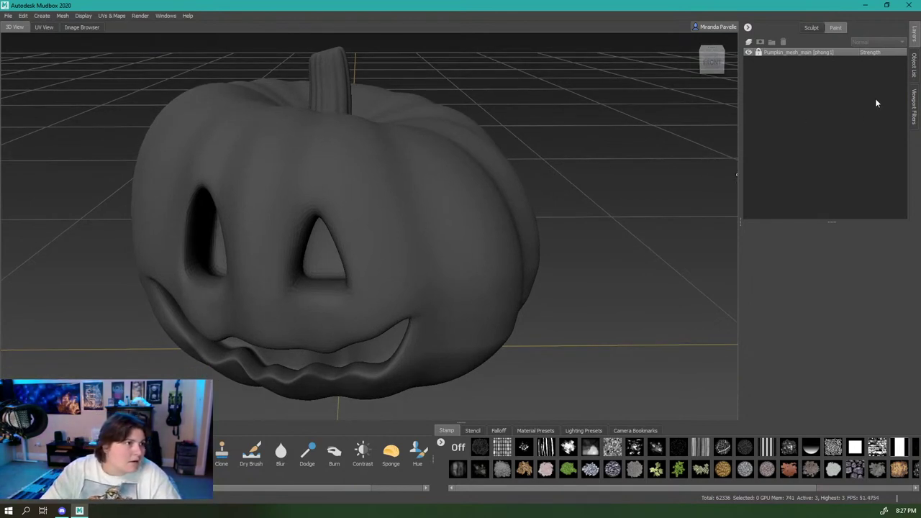
Create a new paint layer named "mesh details" with the Normal Map channel at size 2048 in 16-bit floating point TIFF format
click(750, 42)
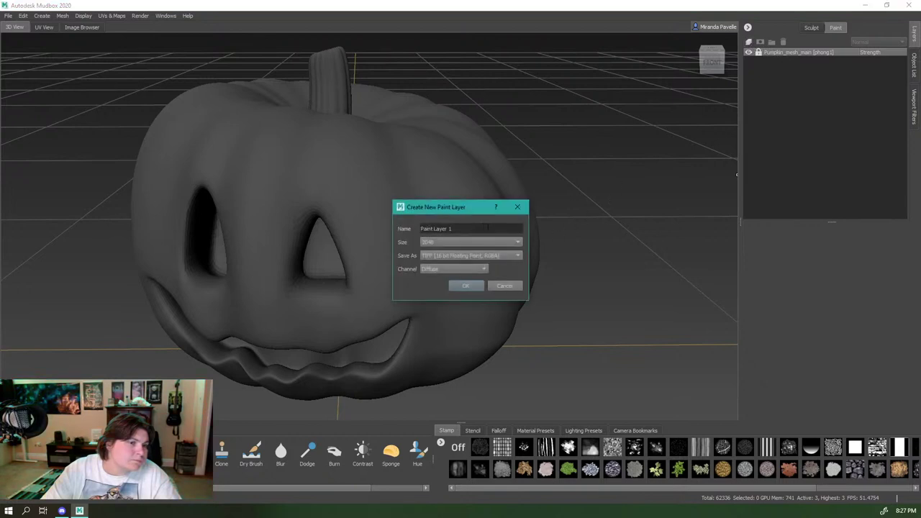
click(463, 270)
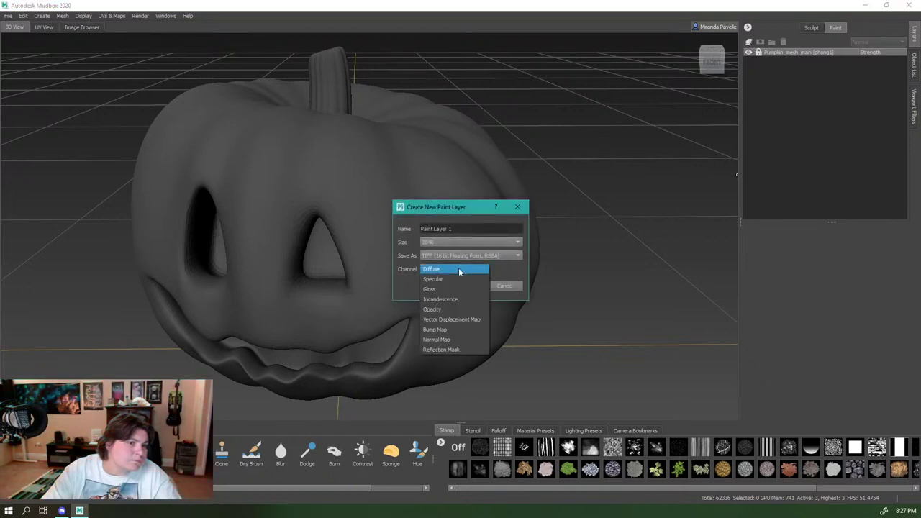
click(454, 339)
click(452, 228)
triple_click(452, 229)
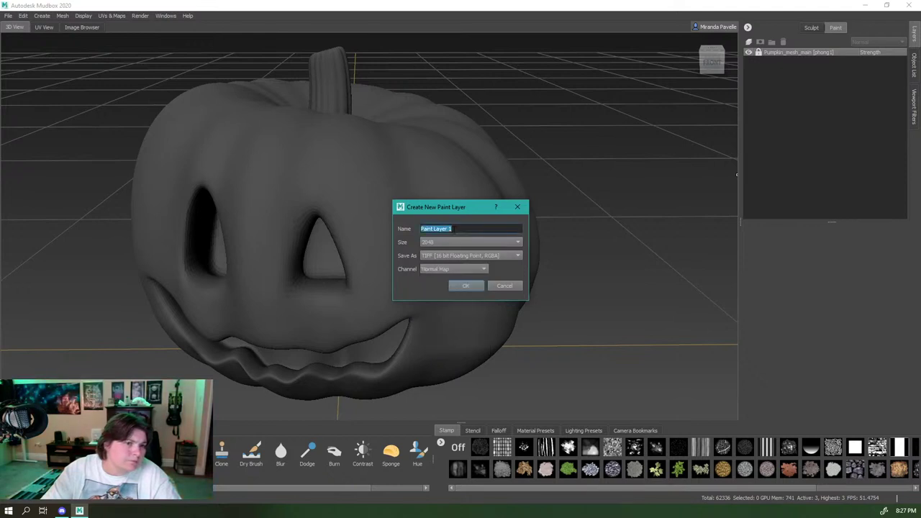
text(mesh details)
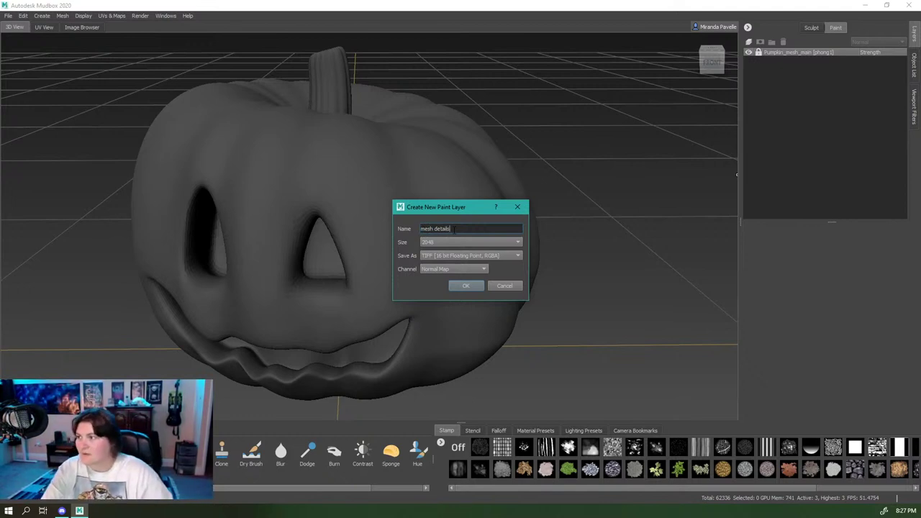
click(473, 286)
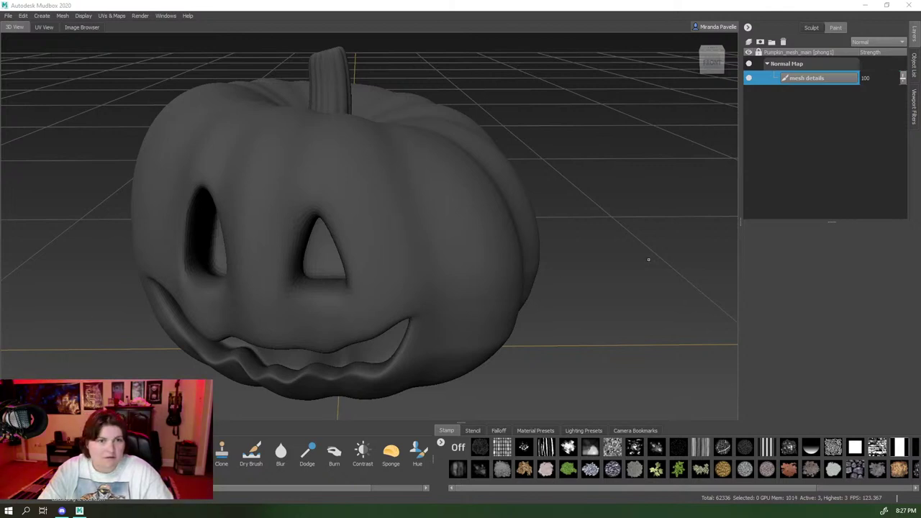
click(457, 218)
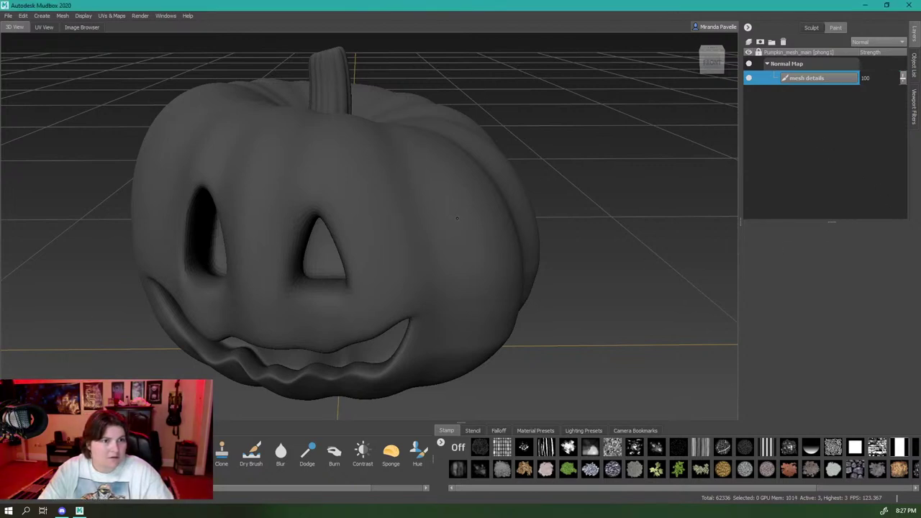
mouse_move(456, 218)
mouse_down()
mouse_move(459, 257)
mouse_move(448, 270)
mouse_up()
key(ctrl+z)
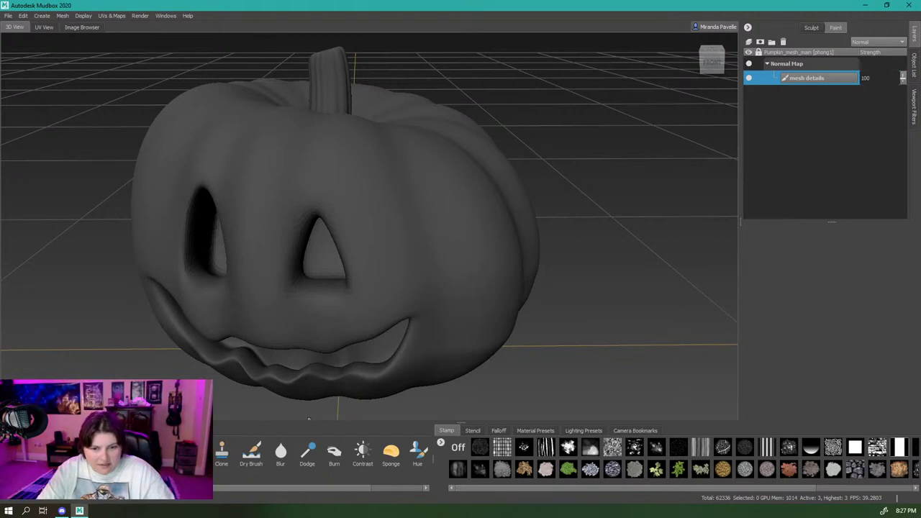
Switch to a sculpting brush for the pumpkin mesh and set its size to 15.90 and strength to 26.80
scroll(309, 419, up, 3)
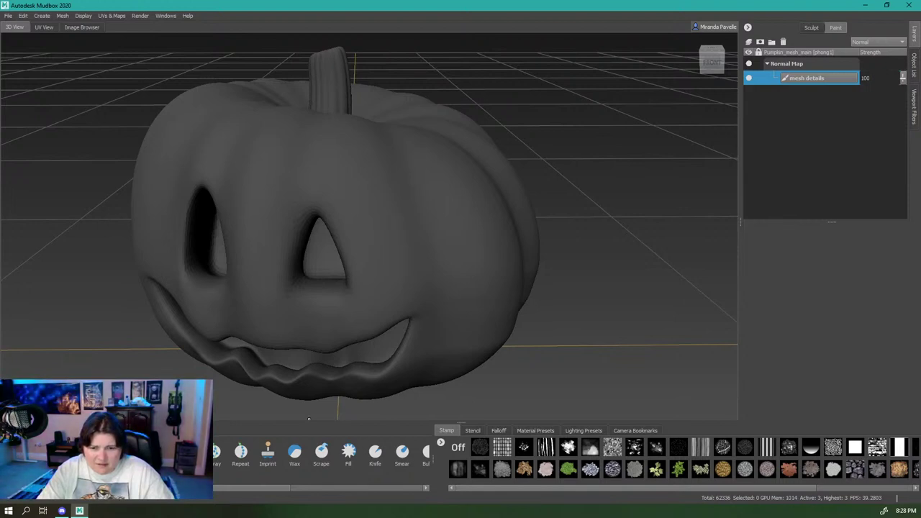
click(26, 455)
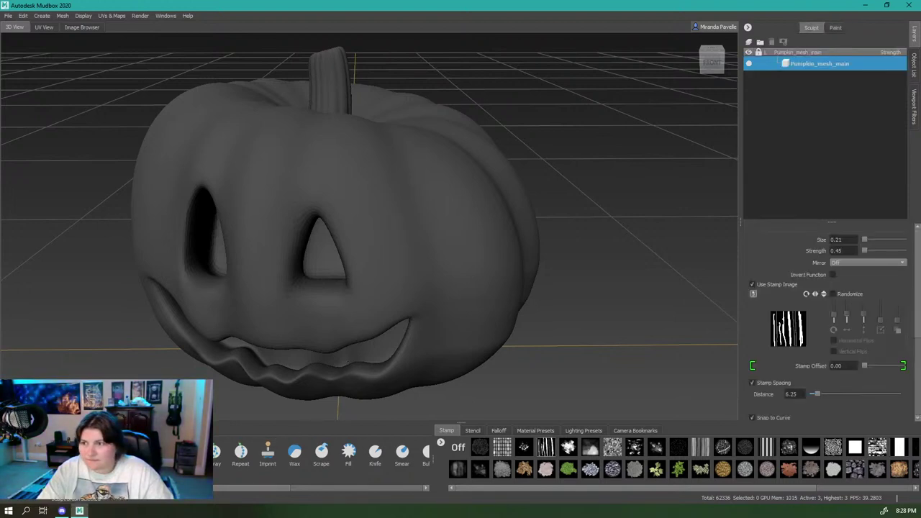
alt+drag(405, 284, 381, 278)
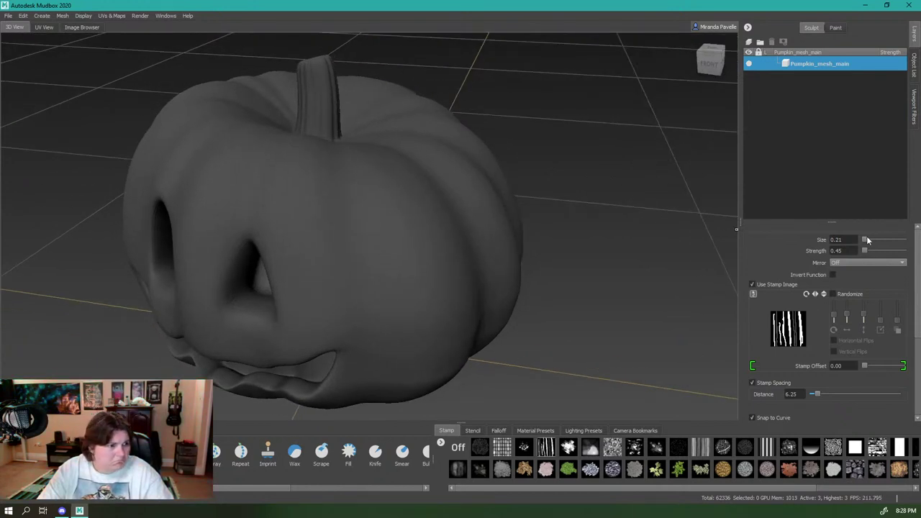
drag(865, 239, 877, 242)
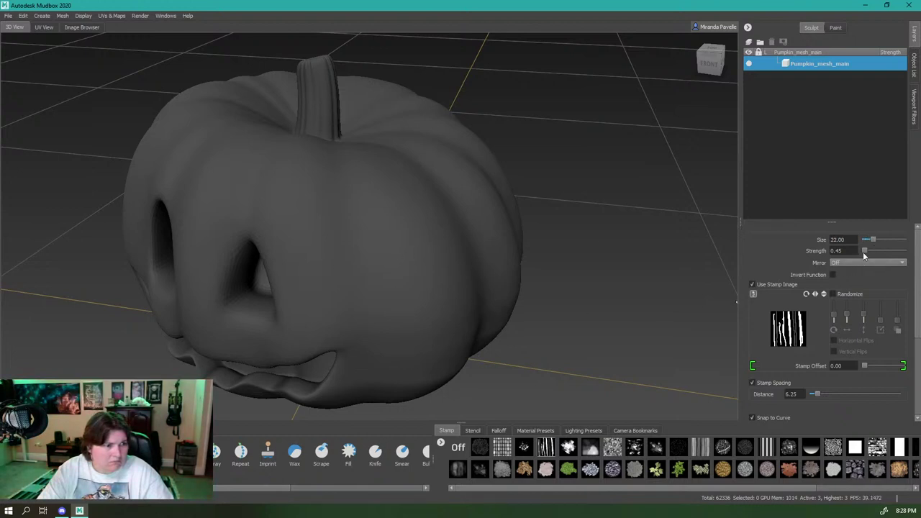
drag(865, 250, 869, 248)
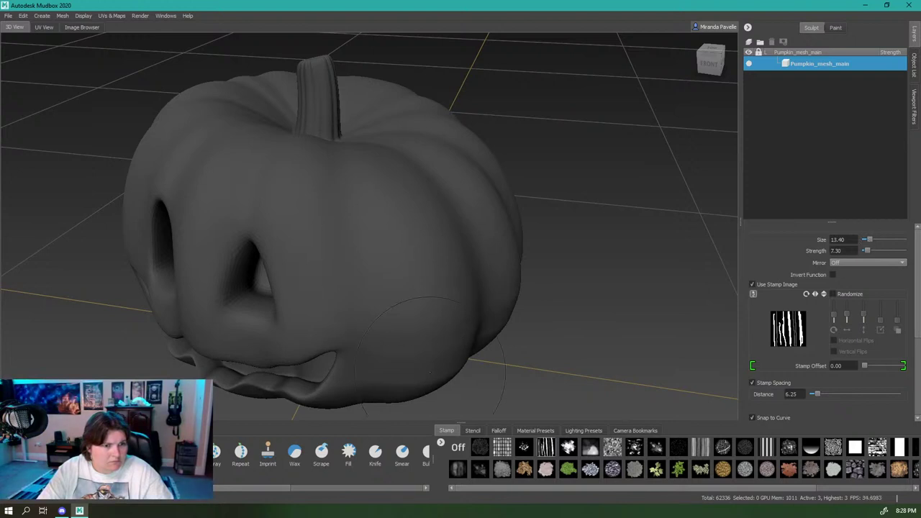
mouse_move(869, 242)
mouse_down()
mouse_move(873, 252)
mouse_move(872, 241)
mouse_up()
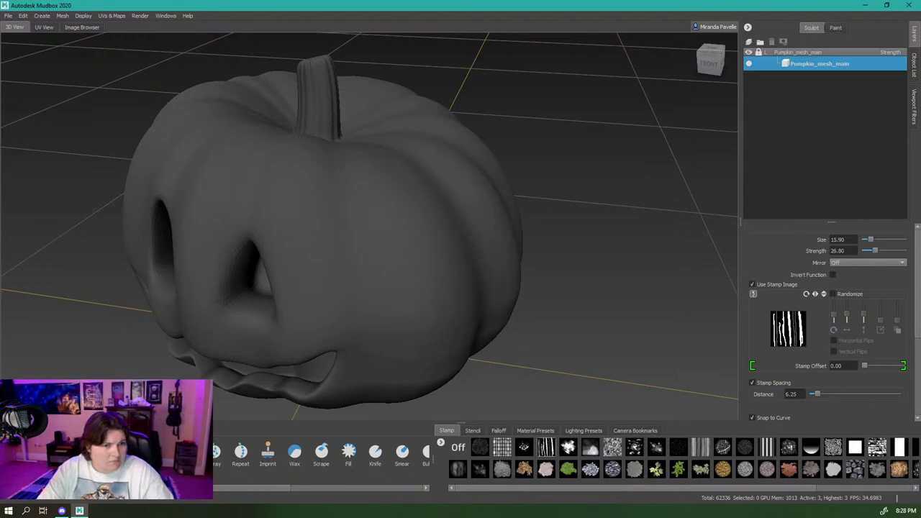
Reduce the brush size to 7.18 and stroke vertical streaks down the pumpkin's side beside the carved mouth
alt+drag(483, 289, 506, 270)
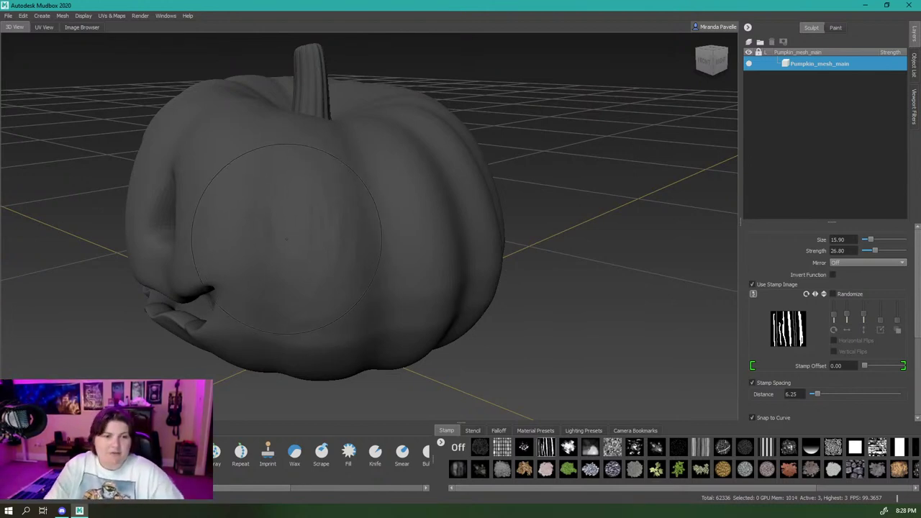
key(b)
drag(321, 221, 280, 193)
drag(318, 140, 326, 360)
drag(309, 130, 320, 182)
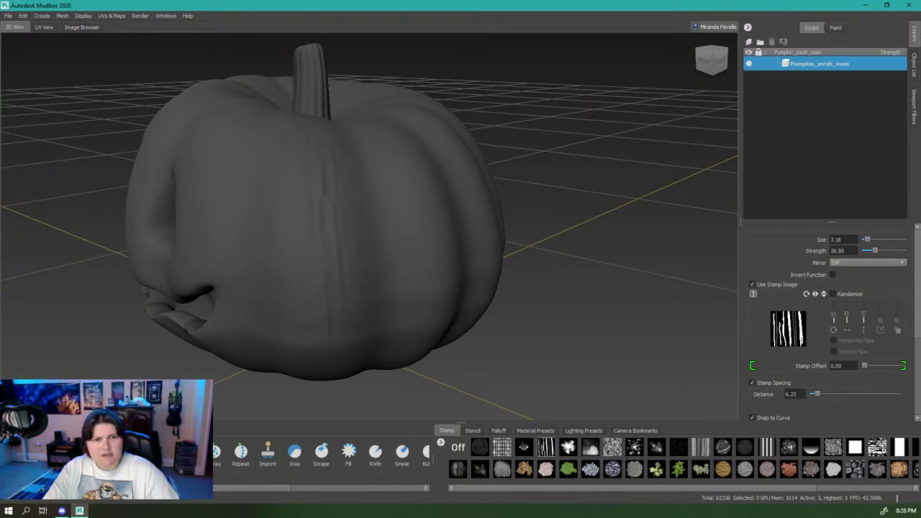
Stamp vertical streaks along the ribs and grooves of the pumpkin's right side, from the stem down to the base
alt+drag(307, 373, 244, 408)
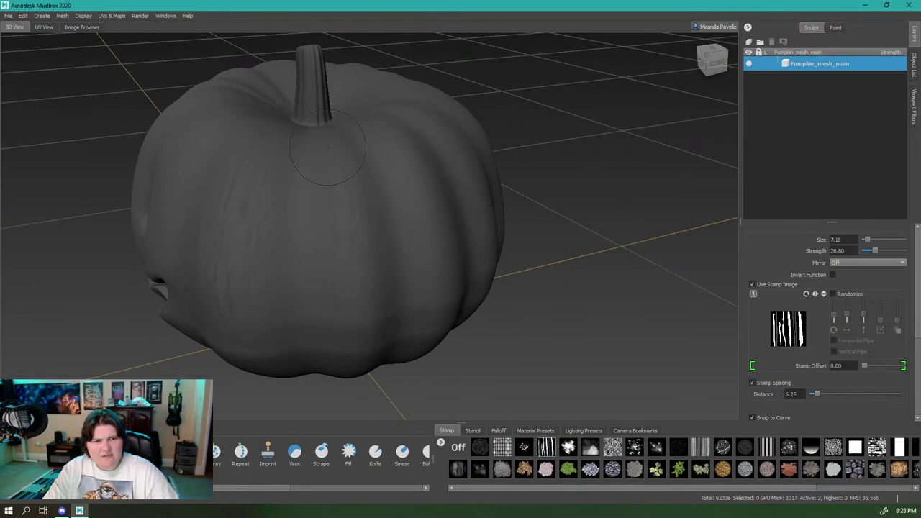
alt+drag(347, 375, 283, 347)
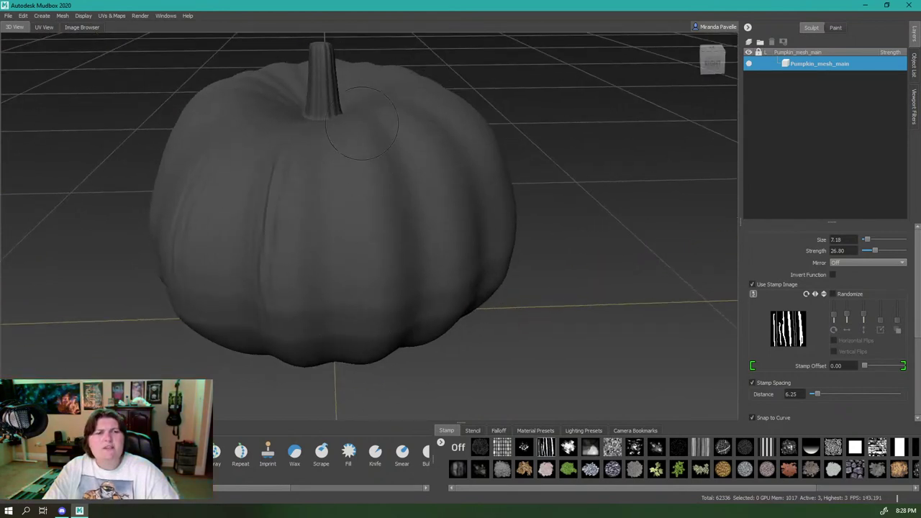
alt+drag(369, 348, 335, 187)
mouse_move(324, 334)
alt+mouse_down()
mouse_move(333, 410)
mouse_move(345, 388)
alt+mouse_up()
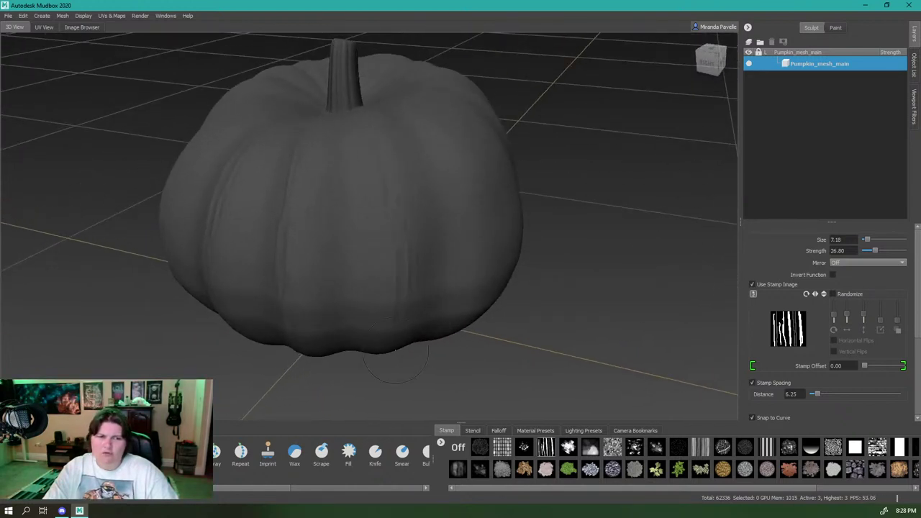
alt+drag(396, 364, 351, 251)
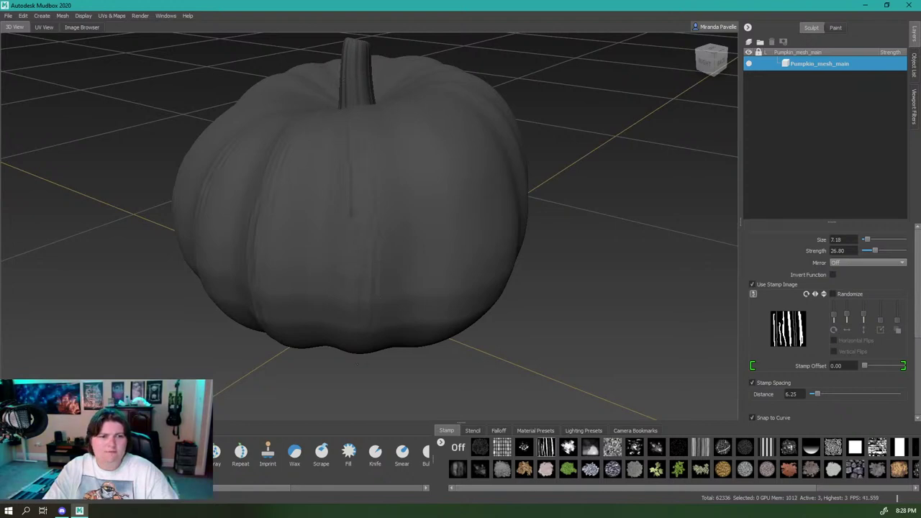
alt+drag(358, 363, 349, 229)
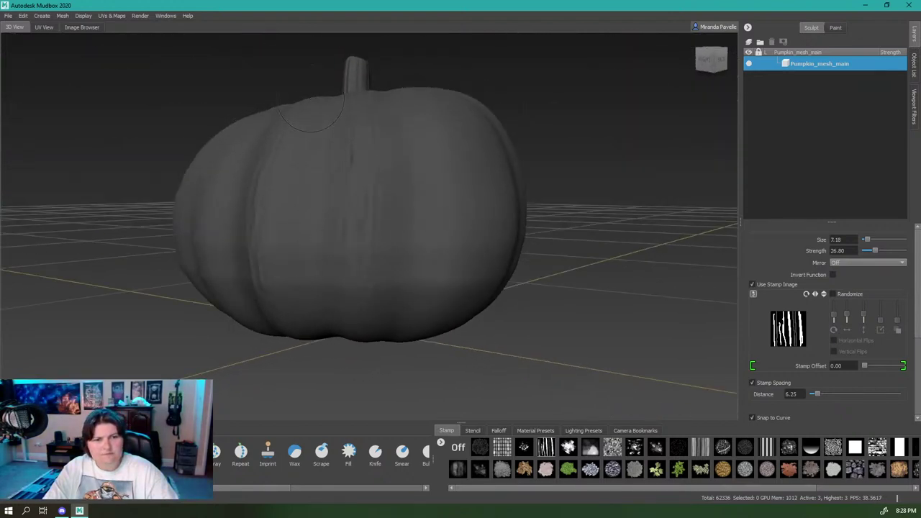
Continue the vertical streaks across the ribs on the back of the pumpkin
alt+drag(310, 277, 346, 360)
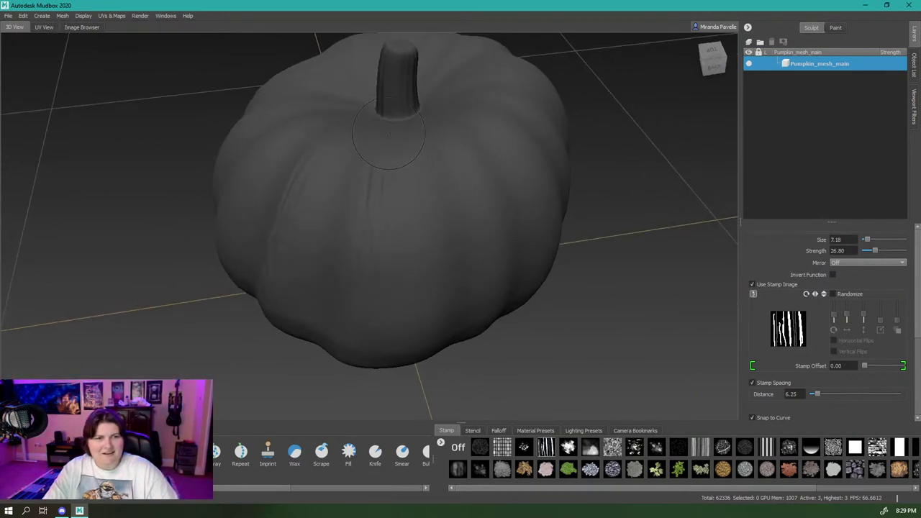
alt+drag(362, 331, 372, 274)
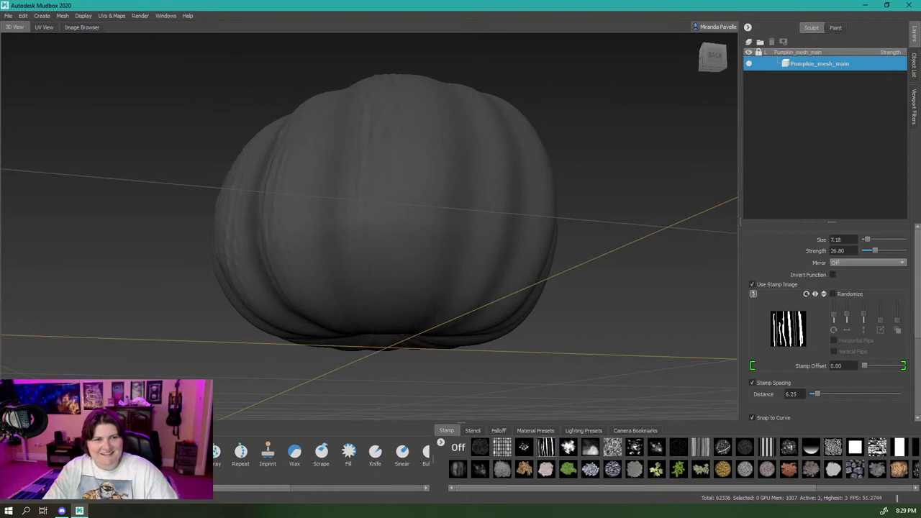
alt+drag(372, 317, 392, 100)
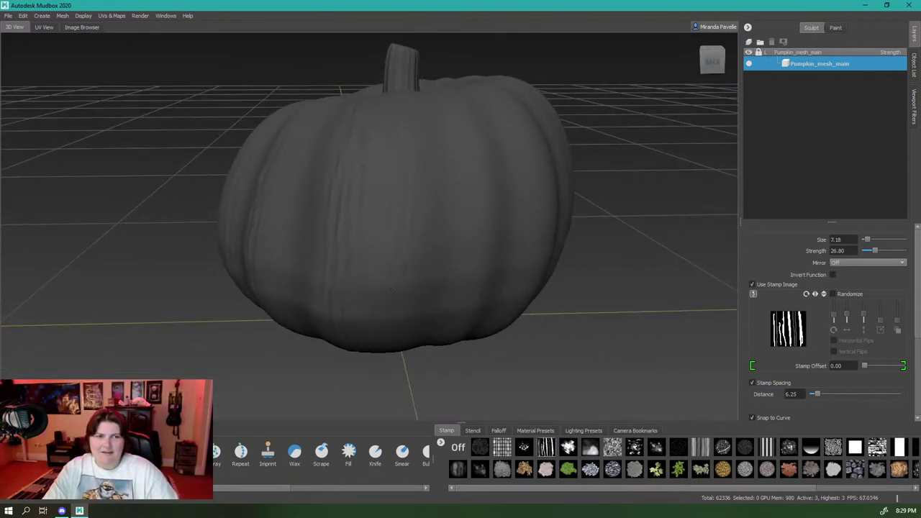
alt+drag(396, 190, 383, 165)
mouse_move(382, 268)
alt+mouse_down()
mouse_move(392, 108)
mouse_move(385, 274)
alt+mouse_up()
key(shift+u)
alt+drag(385, 238, 431, 153)
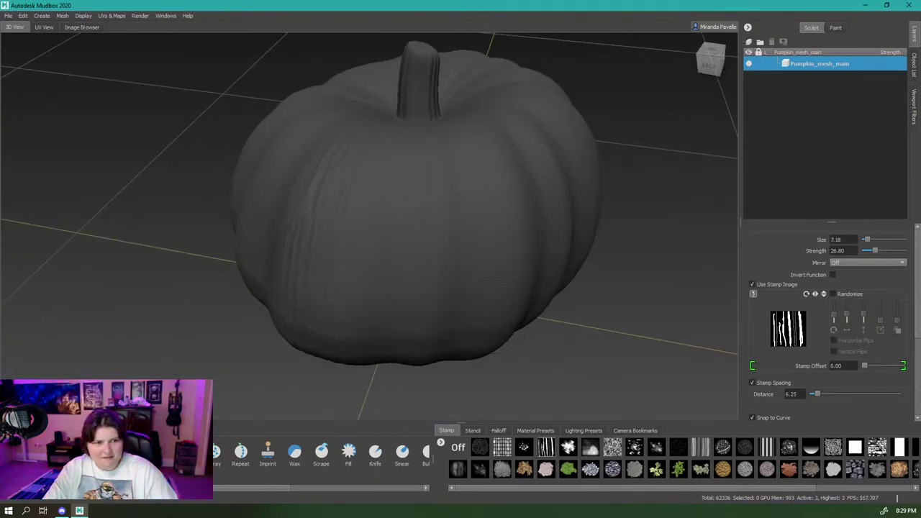
Sculpt vertical streaks down the ribs on the pumpkin's left side, working around toward the face
alt+drag(493, 287, 490, 177)
alt+drag(482, 308, 410, 108)
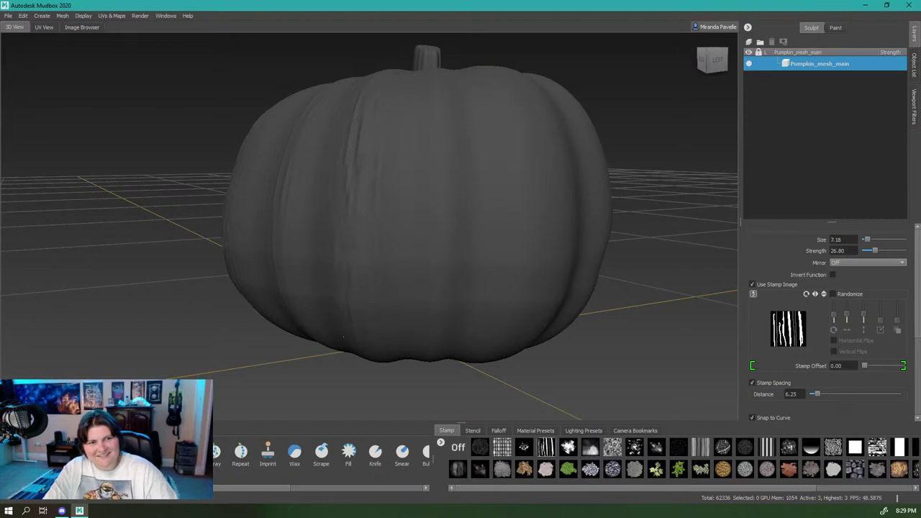
alt+drag(343, 337, 415, 228)
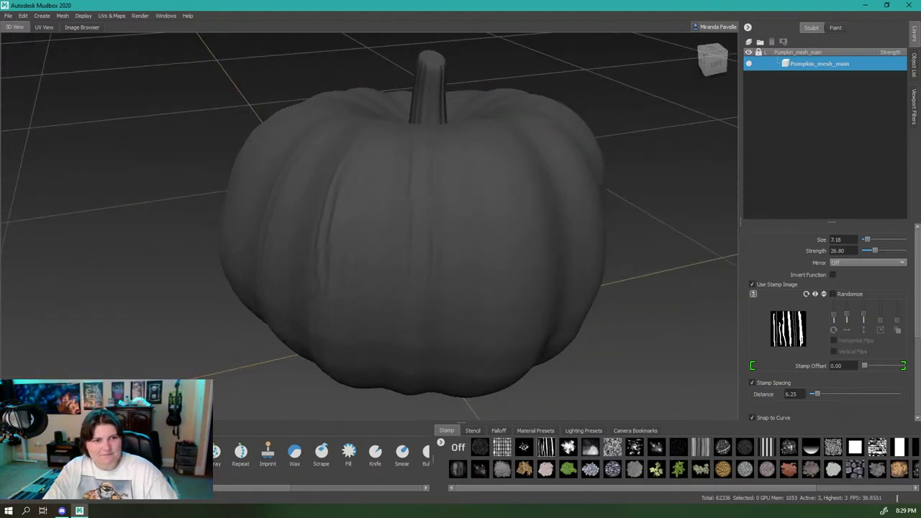
alt+drag(413, 362, 425, 130)
mouse_move(493, 98)
alt+mouse_down()
mouse_move(473, 186)
mouse_move(445, 172)
mouse_move(403, 105)
mouse_move(392, 180)
alt+mouse_up()
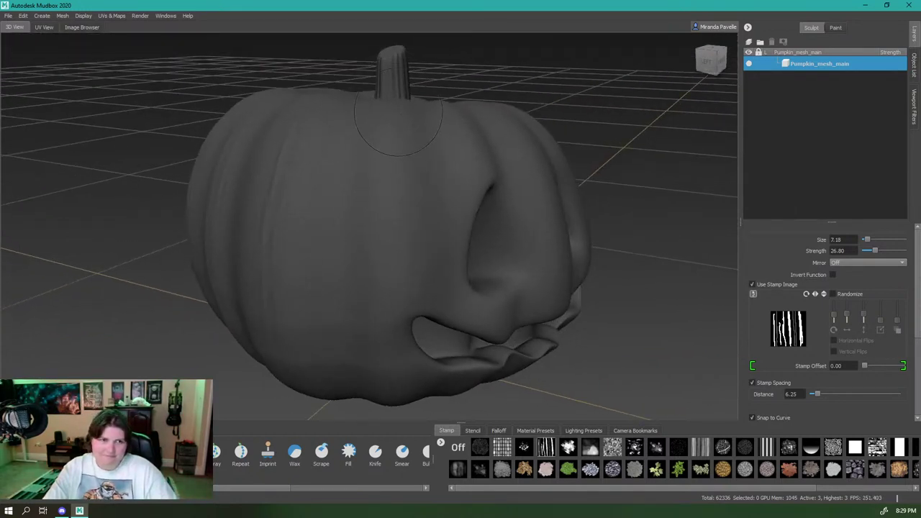
Stroke vertical streaks on the rib beside the larger eye, between the stem and the corner of the mouth
drag(400, 126, 399, 209)
alt+drag(381, 331, 389, 339)
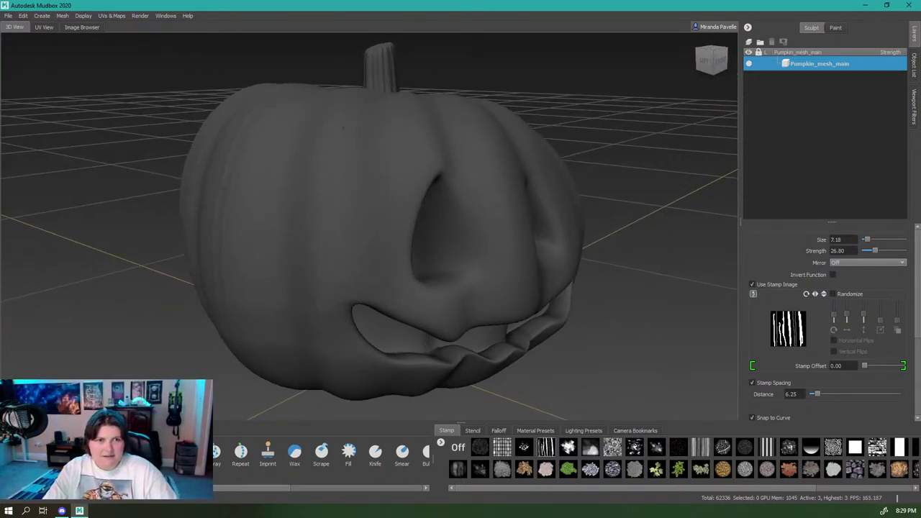
mouse_move(370, 164)
alt+mouse_down()
mouse_move(338, 155)
mouse_move(351, 129)
alt+mouse_up()
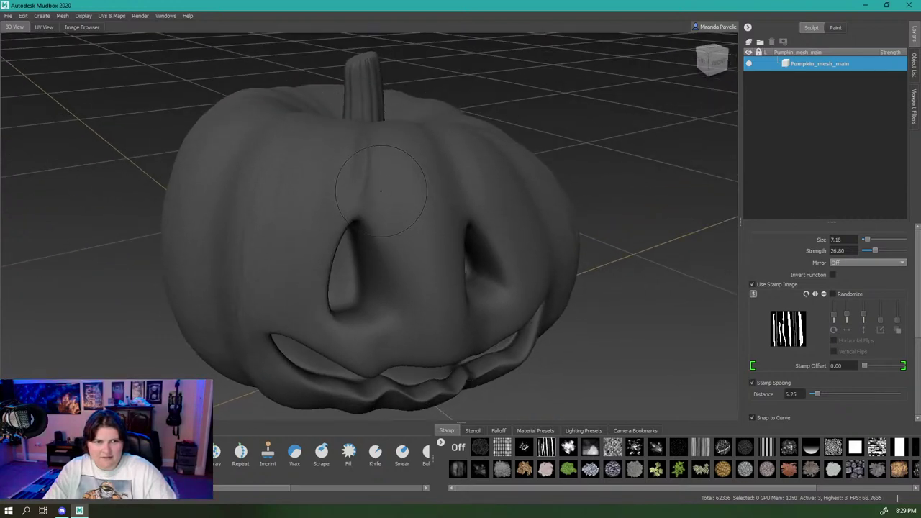
alt+drag(381, 182, 366, 177)
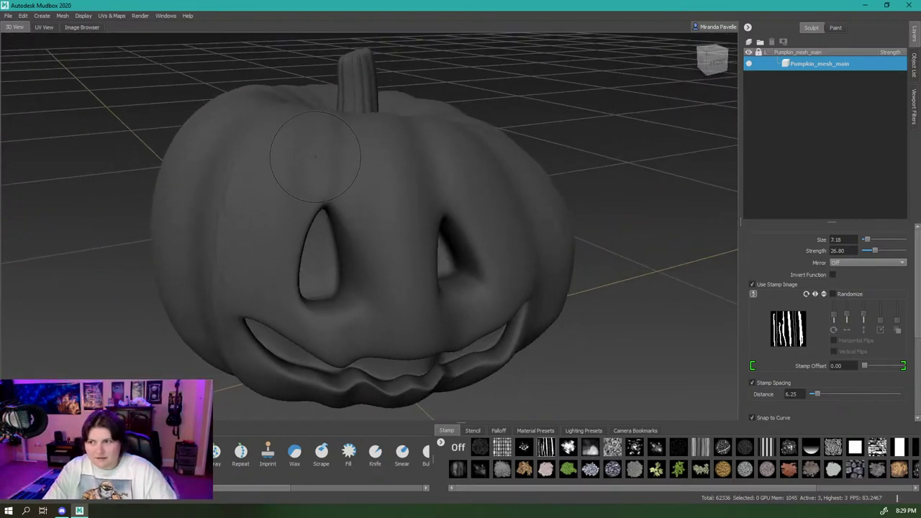
Set the brush size to 4.84 and stroke fine streaks above the larger eye and down from the stem
key(b)
drag(343, 154, 325, 141)
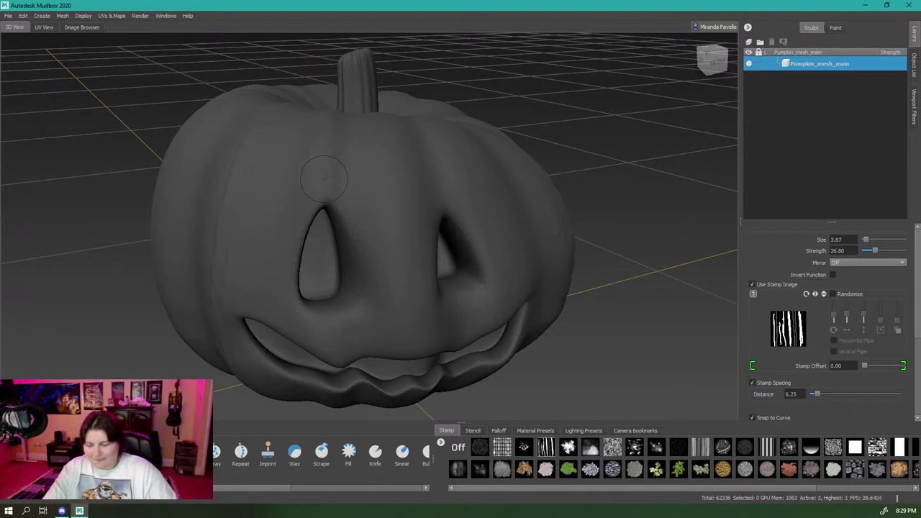
key(b)
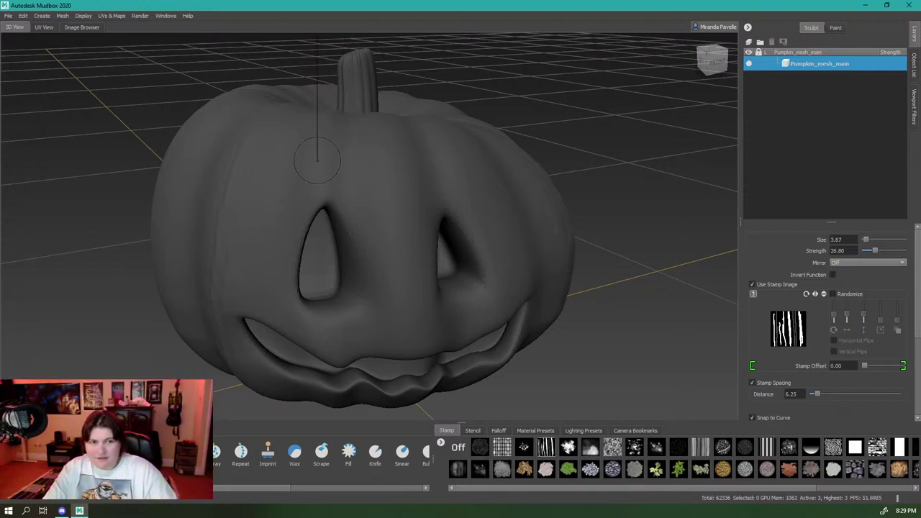
mouse_move(317, 160)
mouse_down()
mouse_move(344, 154)
mouse_move(359, 118)
mouse_up()
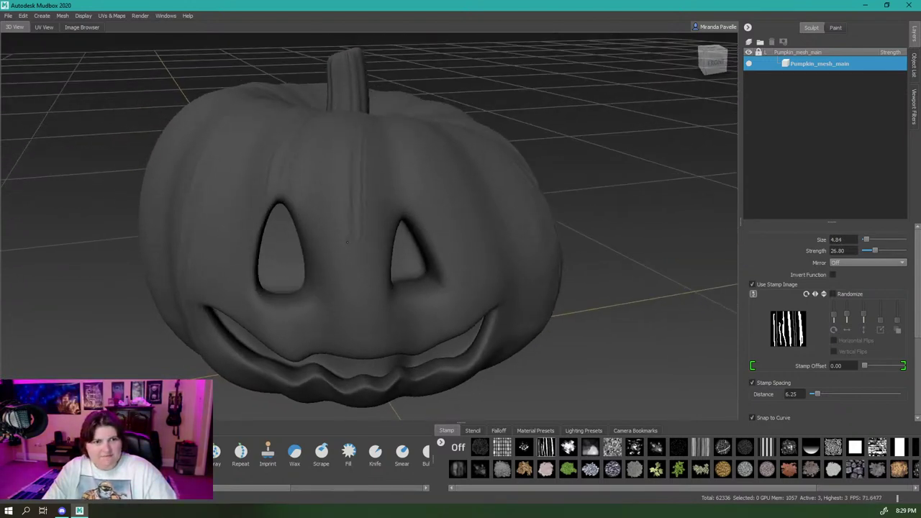
Extend the streaks down between the eyes and past the outer side of the smaller eye toward the mouth
mouse_move(347, 338)
alt+mouse_down()
mouse_move(379, 323)
mouse_move(326, 214)
mouse_move(350, 321)
alt+mouse_up()
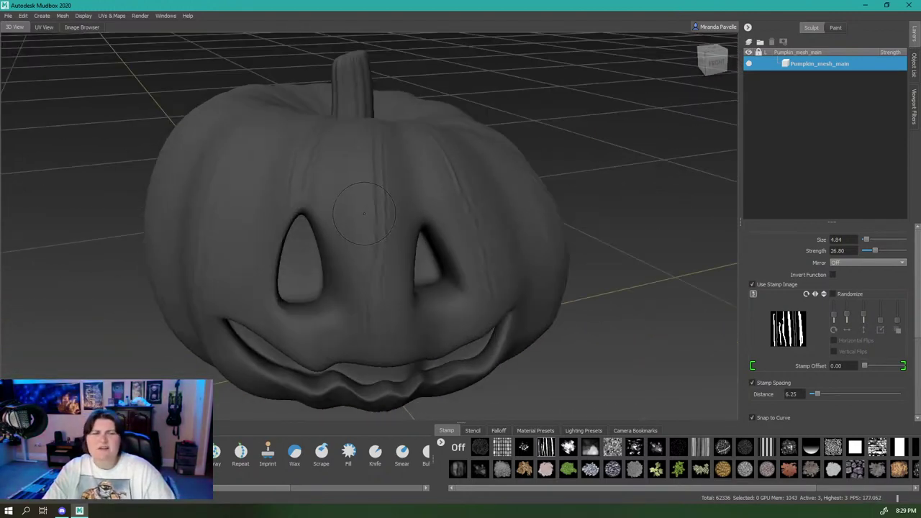
alt+drag(392, 245, 382, 239)
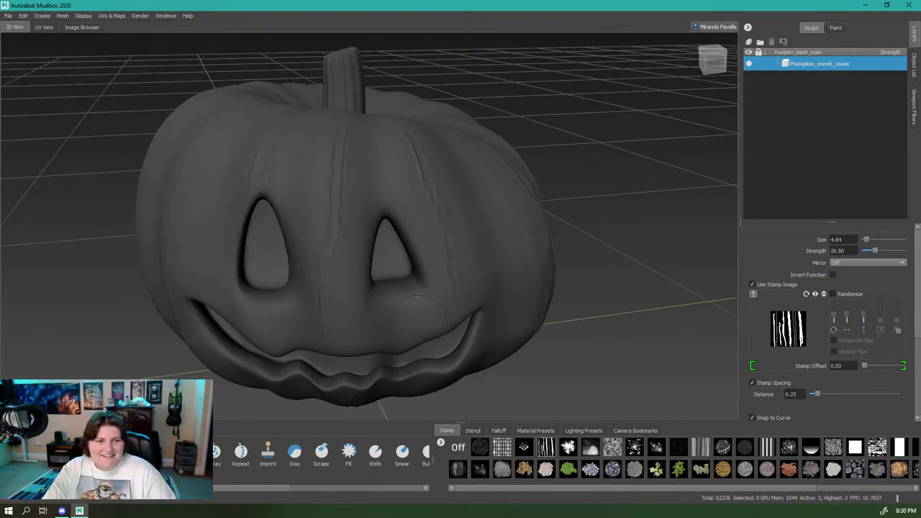
alt+drag(418, 325, 414, 264)
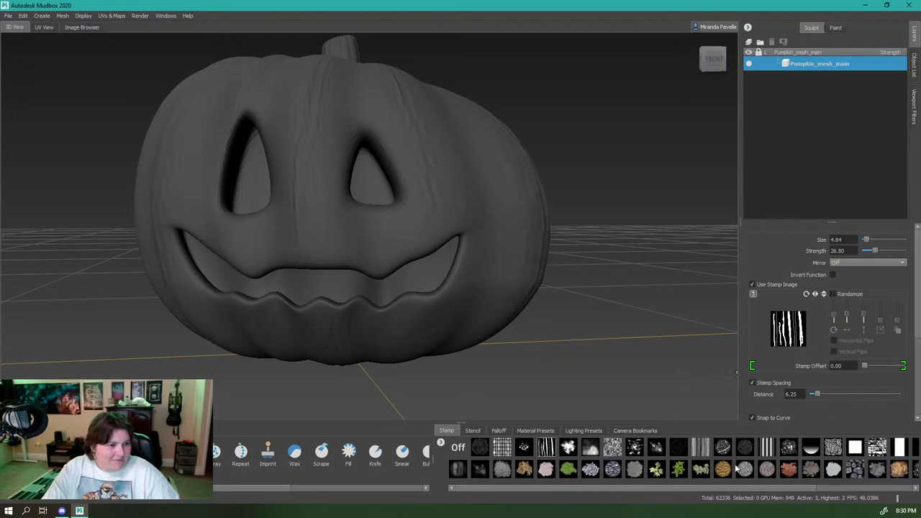
Choose the yellow cracked-texture stamp image for the brush and inspect the whole pumpkin from the front and below
click(722, 470)
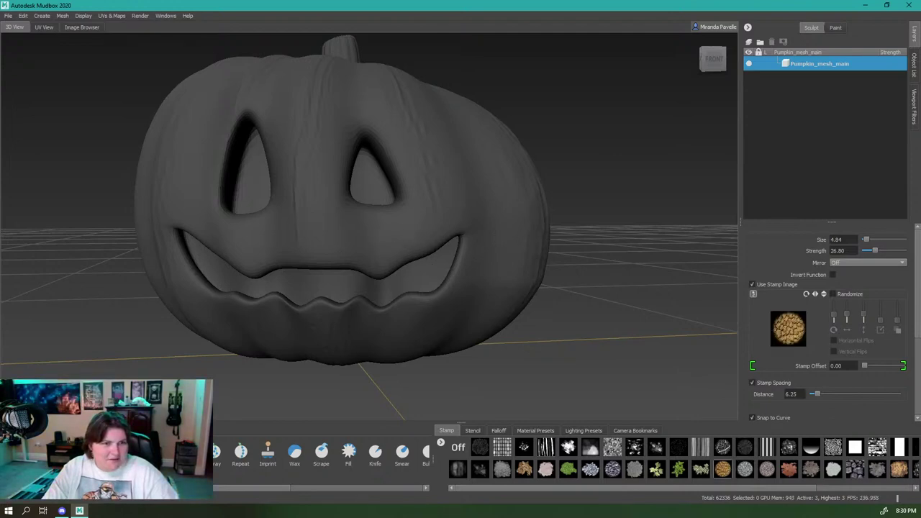
scroll(421, 271, down, 5)
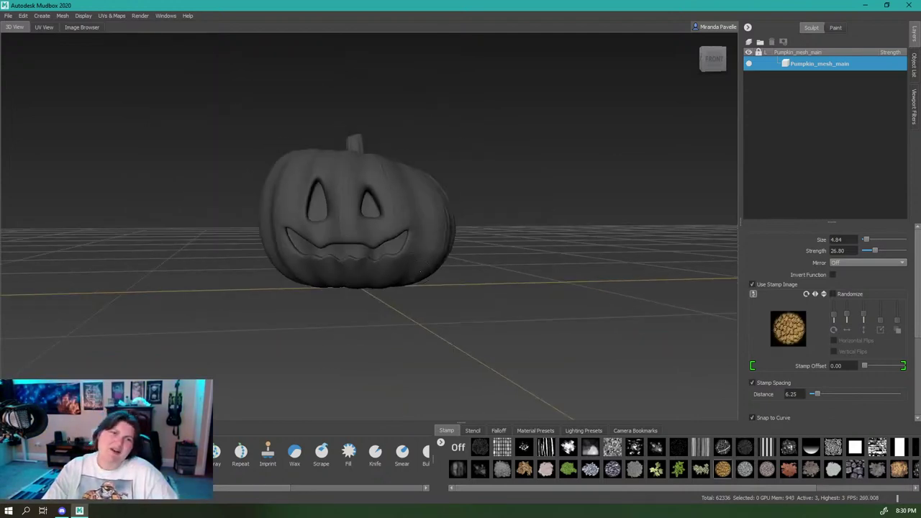
alt+drag(421, 271, 218, 284)
alt+drag(468, 248, 381, 280)
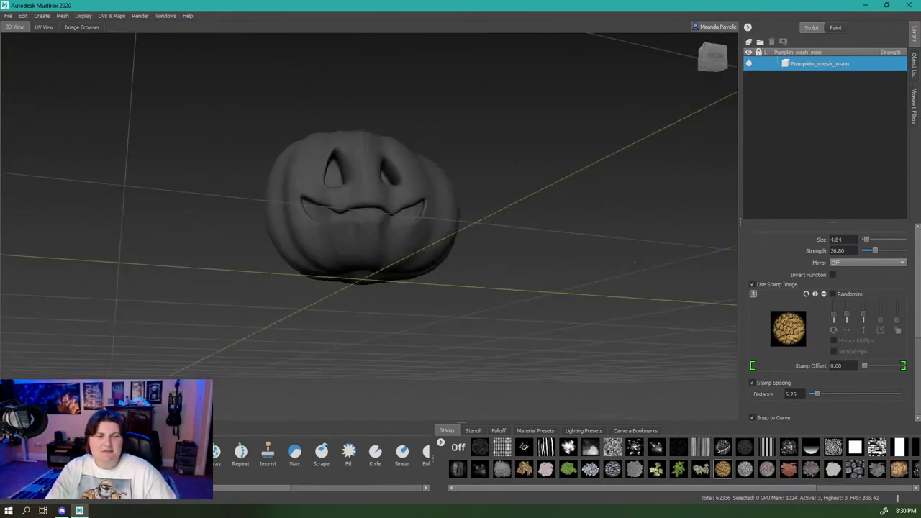
alt+drag(635, 263, 525, 288)
scroll(535, 302, up, 3)
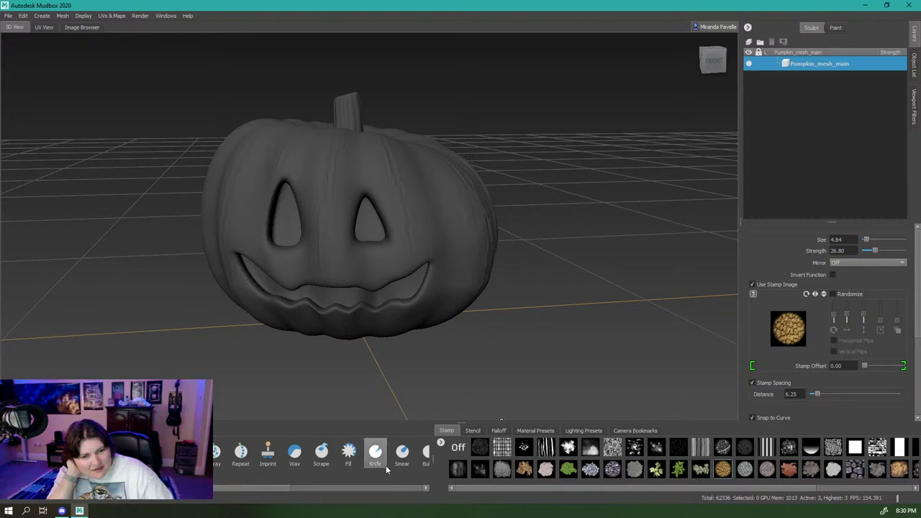
Switch to the Knife tool and set its size to 2.40 and strength to 22.00
drag(277, 486, 335, 487)
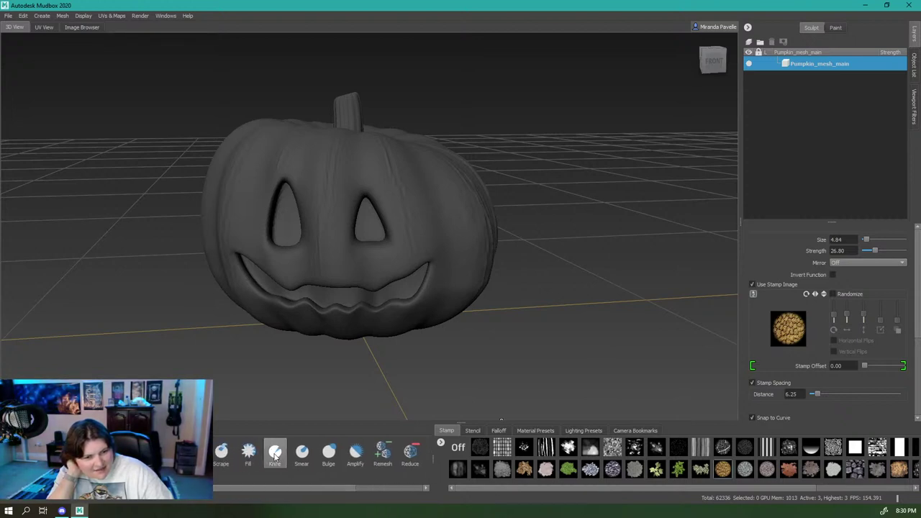
click(275, 453)
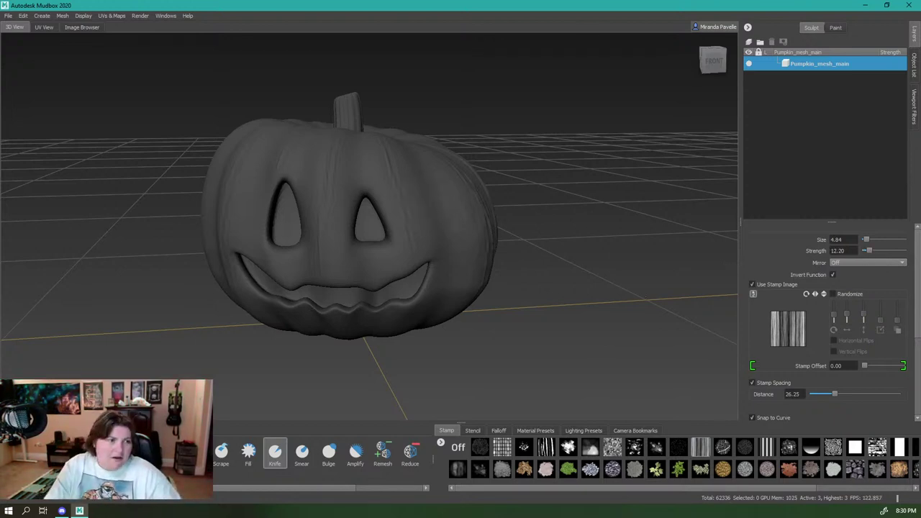
alt+drag(425, 190, 316, 200)
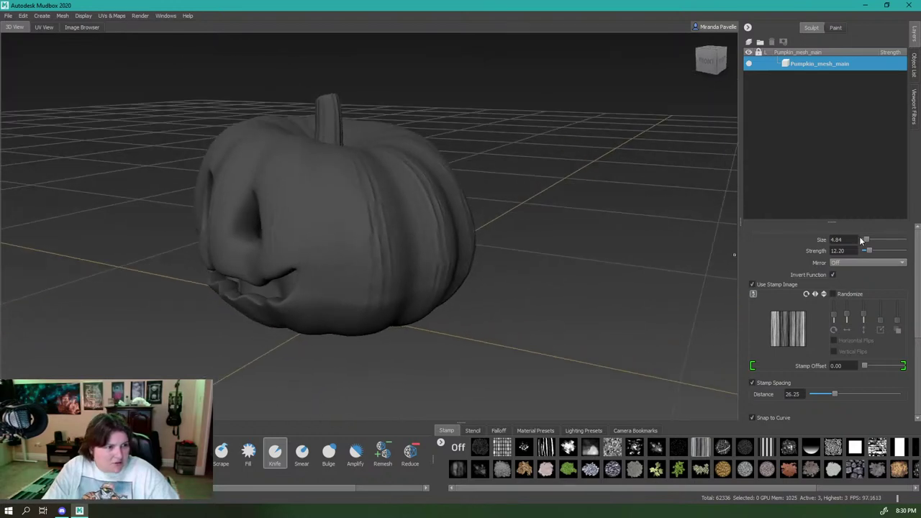
drag(867, 240, 873, 250)
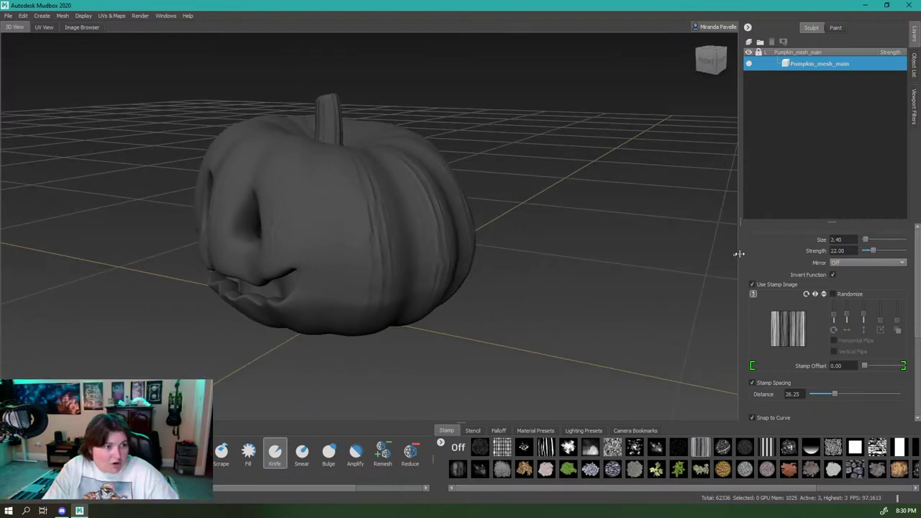
Set the Knife strength to 48.80 and carve vertical streaks down the pumpkin's sides and back
alt+drag(403, 201, 322, 169)
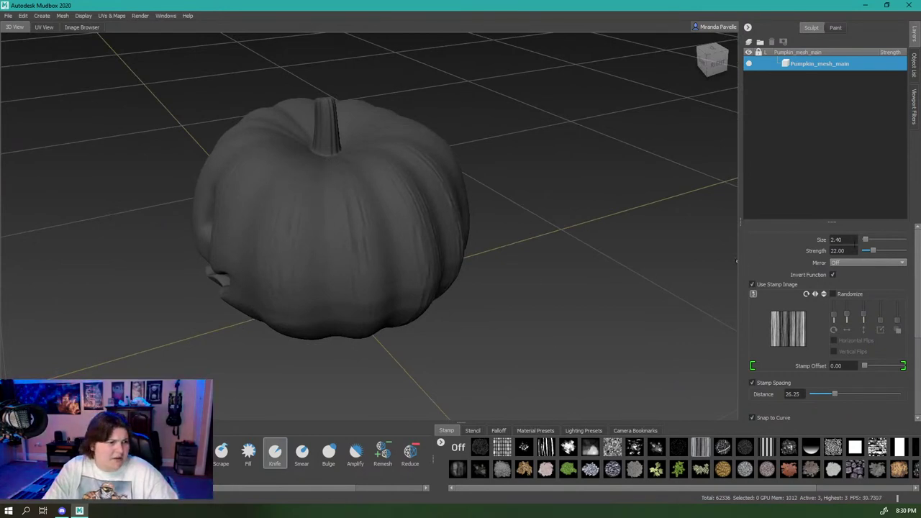
drag(873, 251, 883, 250)
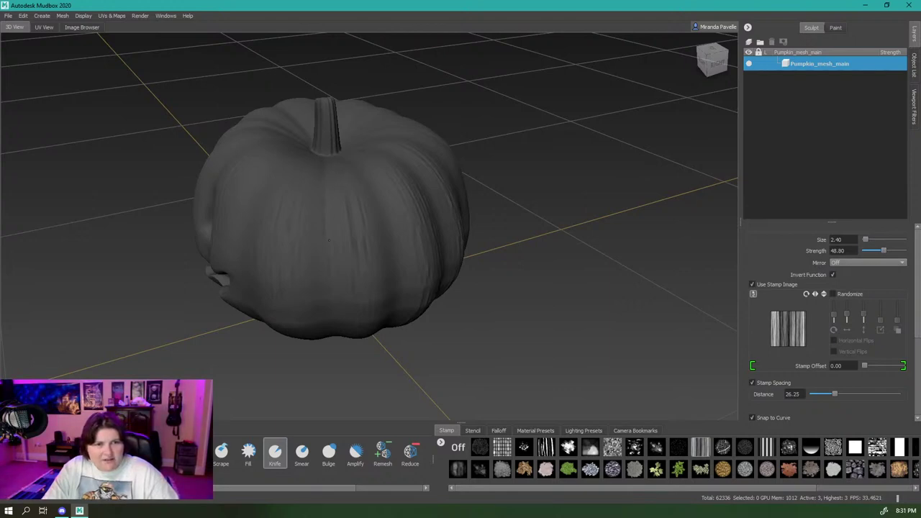
alt+drag(330, 300, 302, 286)
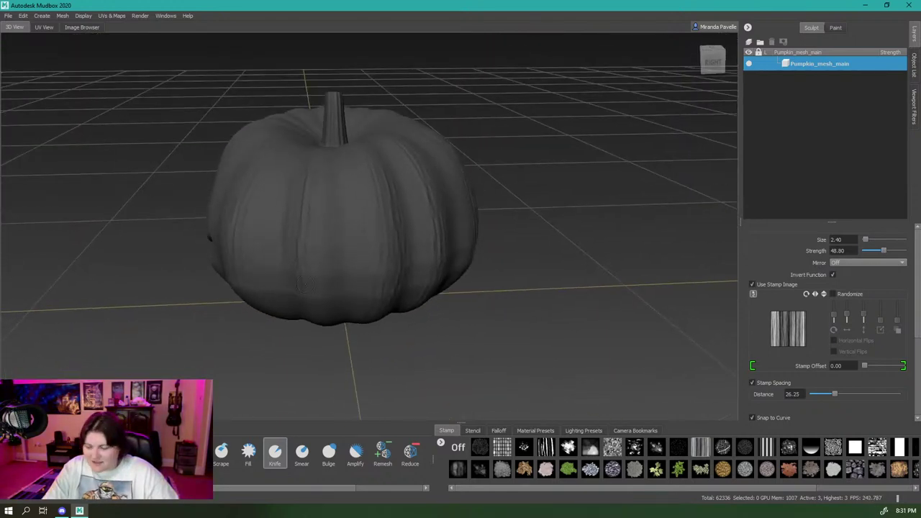
mouse_move(374, 282)
alt+mouse_down()
mouse_move(444, 322)
mouse_move(436, 301)
alt+mouse_up()
Carve fine grooves around the base of the stem and up along the stem
scroll(218, 165, up, 4)
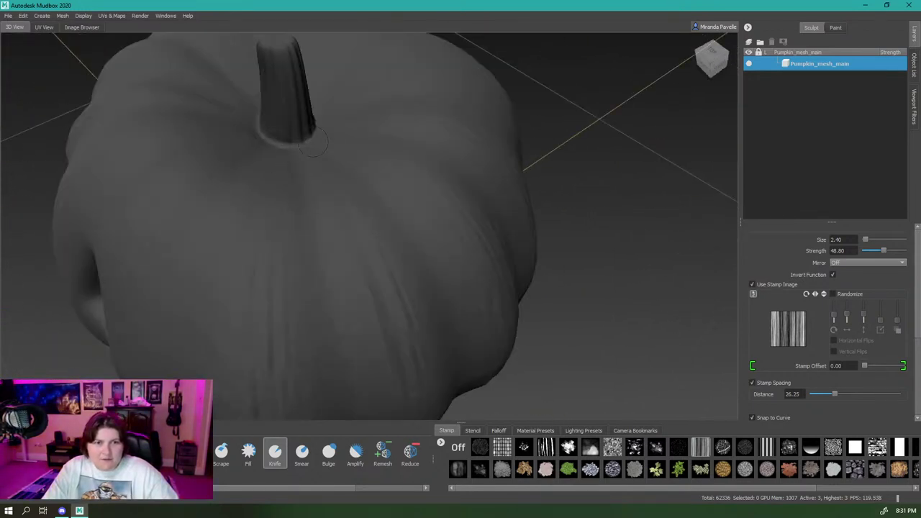
alt+drag(313, 140, 286, 141)
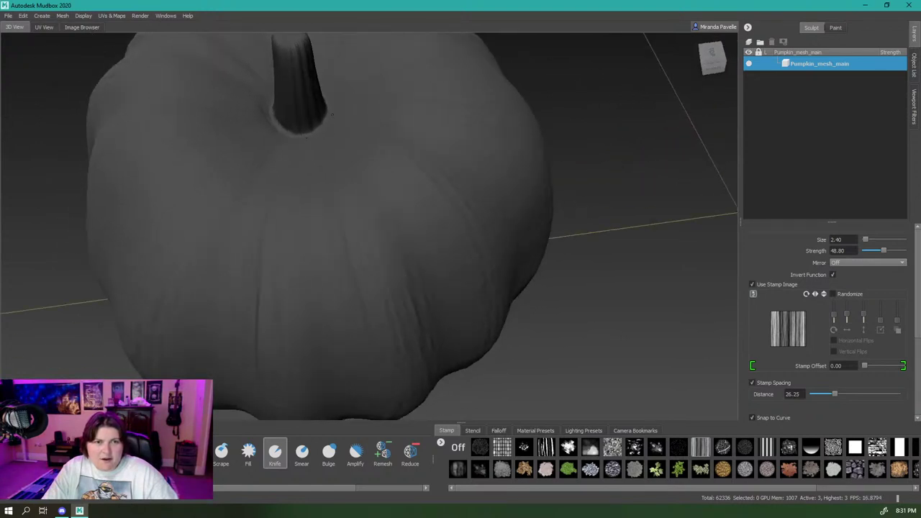
alt+drag(331, 102, 368, 180)
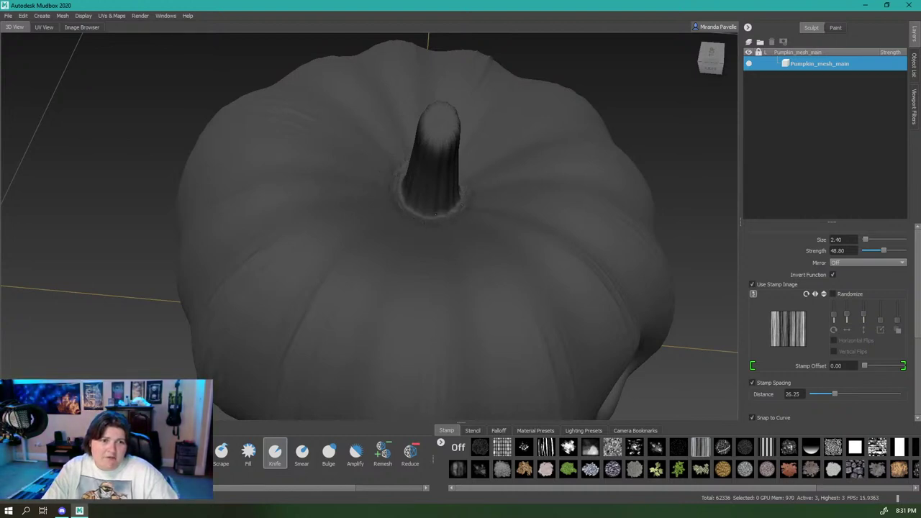
alt+drag(453, 194, 354, 183)
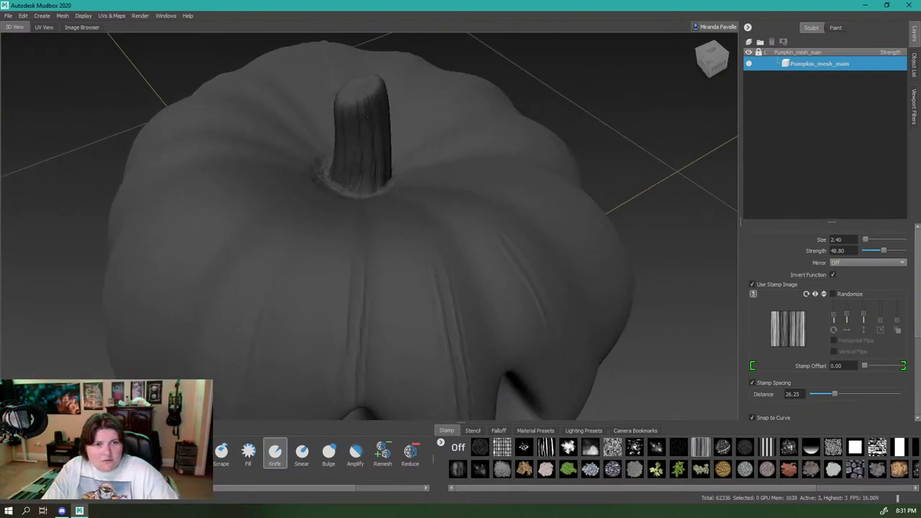
Carve short creases around the center of the pumpkin's underside and inspect the face from the front and side
alt+drag(368, 115, 390, 205)
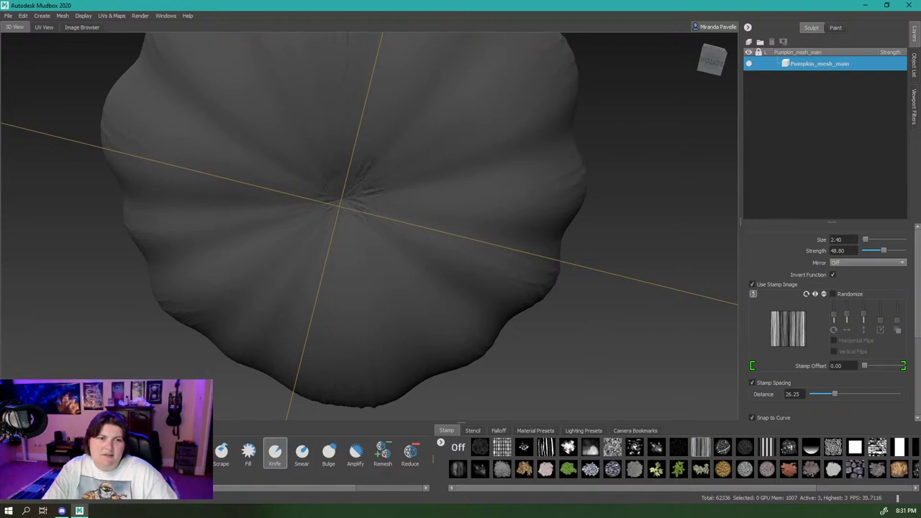
alt+drag(363, 219, 362, 303)
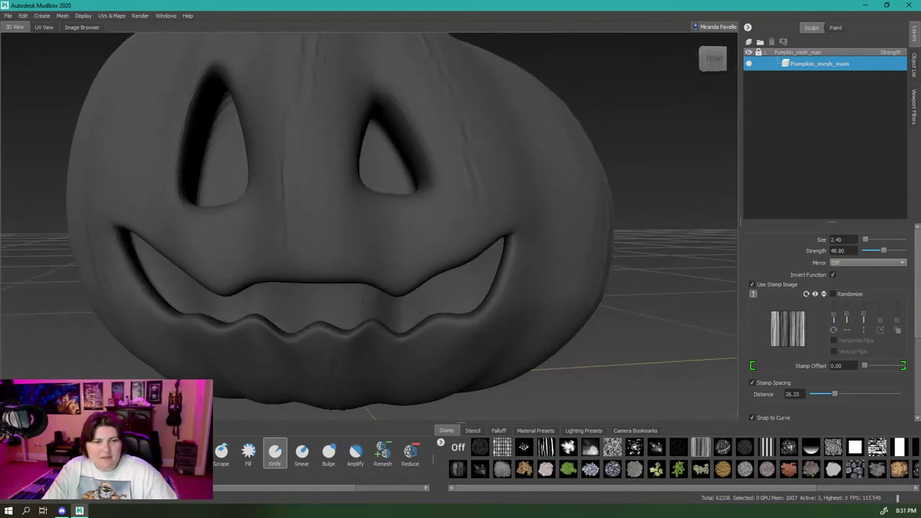
mouse_move(430, 297)
alt+mouse_down()
mouse_move(292, 303)
mouse_move(293, 281)
mouse_move(347, 291)
alt+mouse_up()
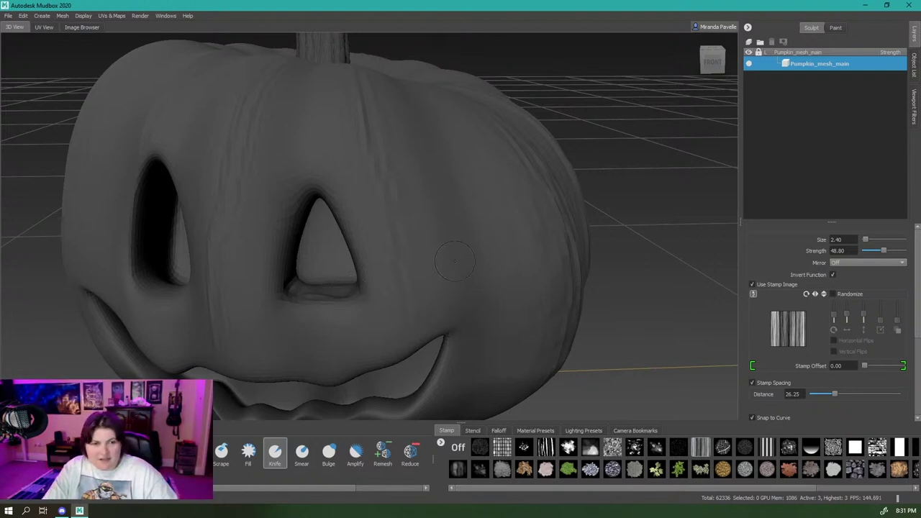
mouse_move(455, 261)
alt+mouse_down()
mouse_move(367, 259)
mouse_move(237, 310)
mouse_move(269, 323)
mouse_move(306, 316)
mouse_move(352, 287)
mouse_move(322, 271)
mouse_move(353, 241)
alt+mouse_up()
scroll(375, 259, down, 4)
scroll(393, 258, down, 5)
scroll(353, 241, up, 2)
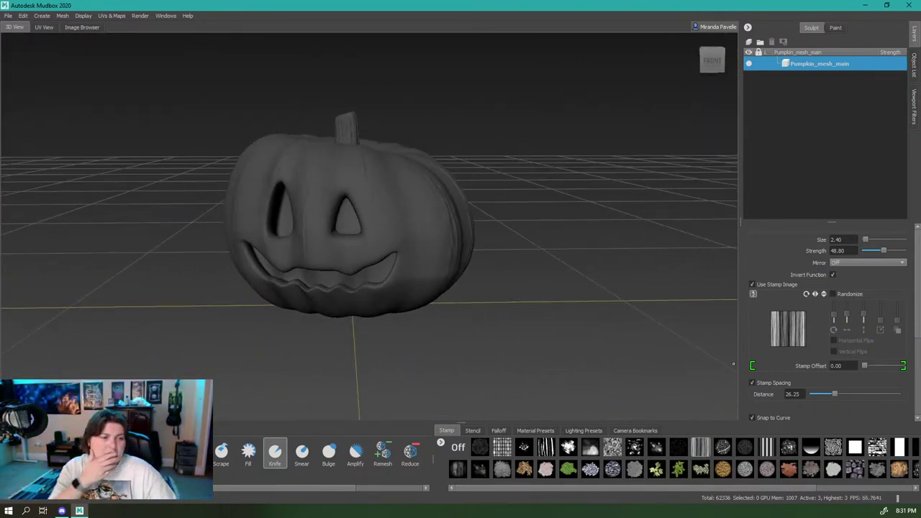
Add a new sculpt layer to the pumpkin mesh and undo the creation of an extra layer group
click(750, 42)
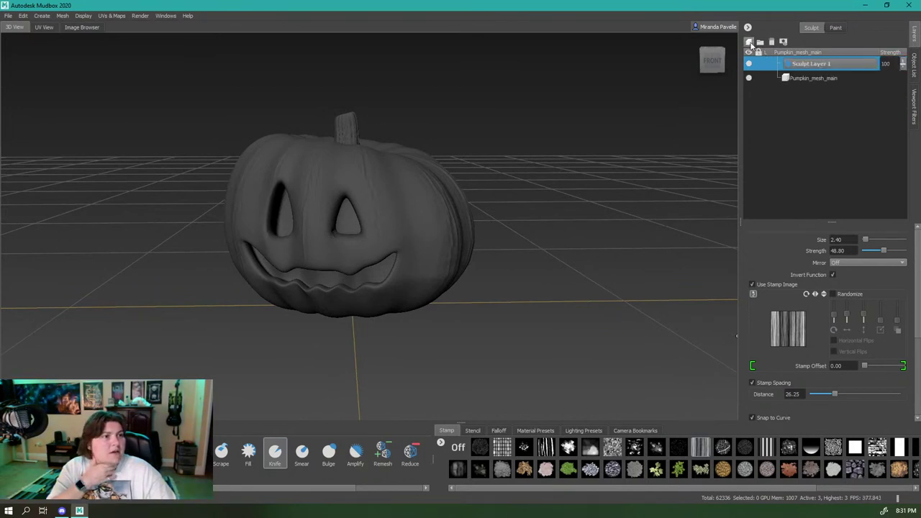
click(760, 42)
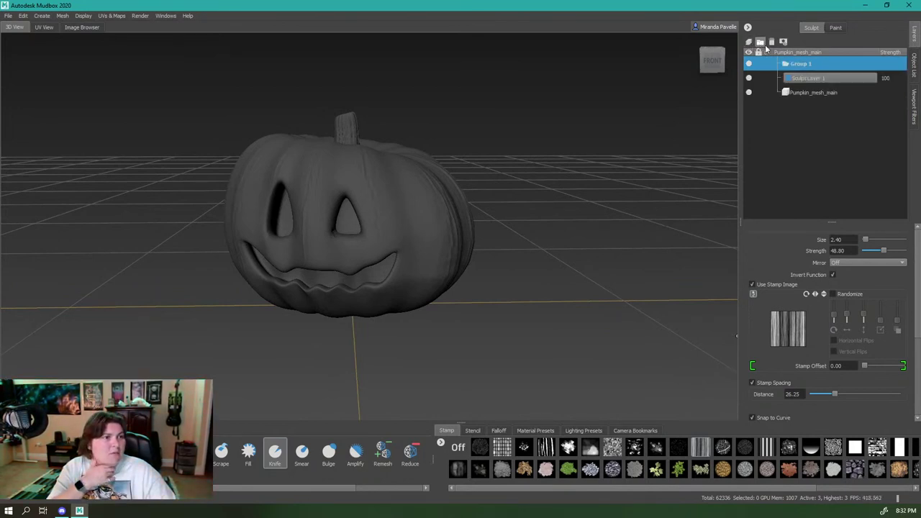
key(ctrl+z)
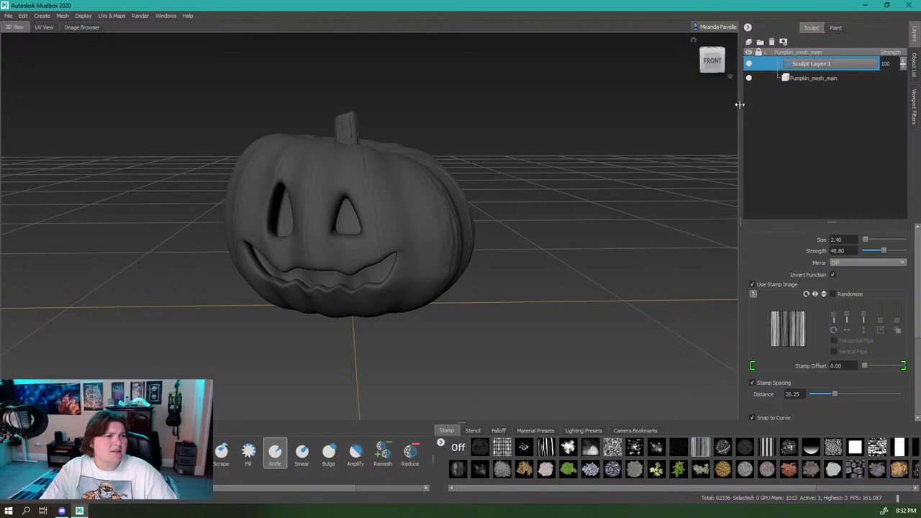
Create a paint layer named "base color" with size 2048, 16 bit floating point RGBA TIFF format and the Normal Map channel
drag(740, 104, 716, 106)
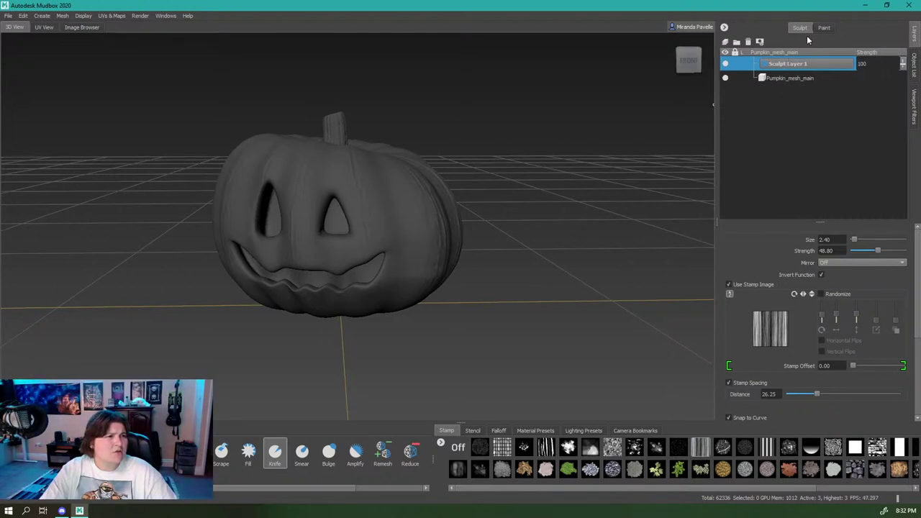
click(823, 28)
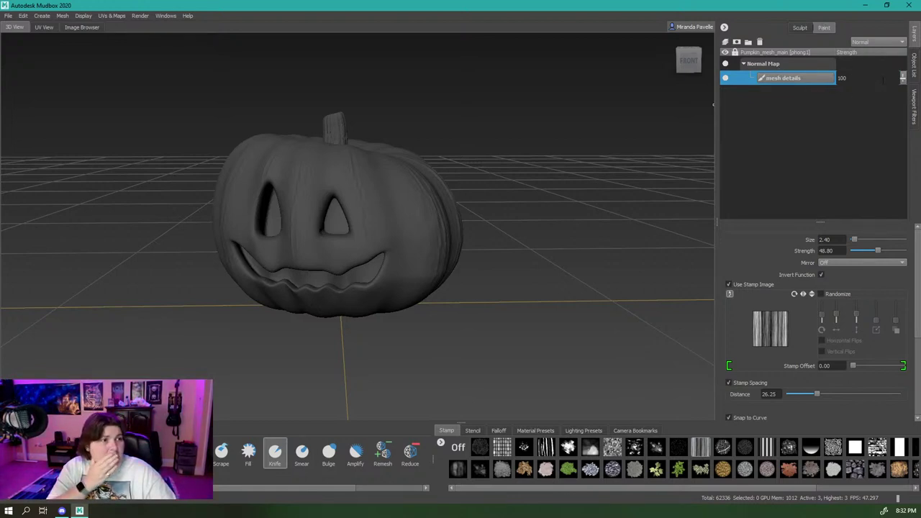
click(726, 41)
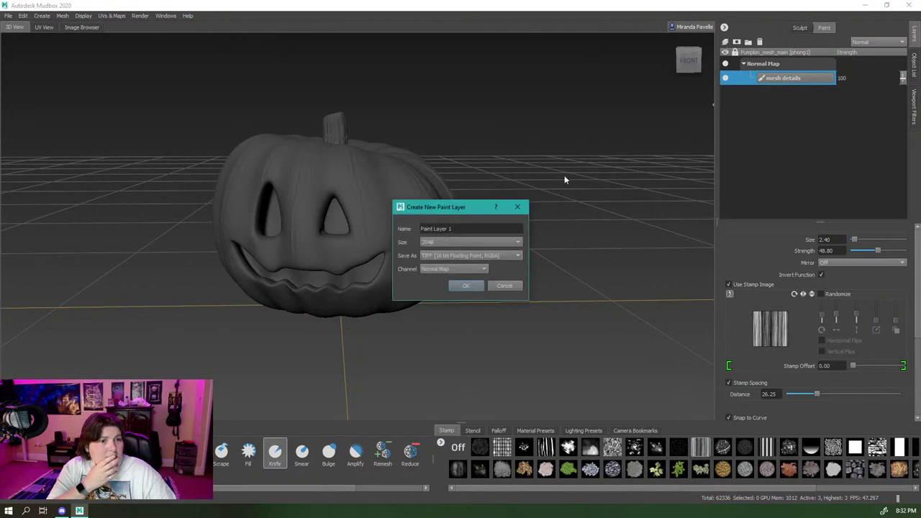
triple_click(458, 229)
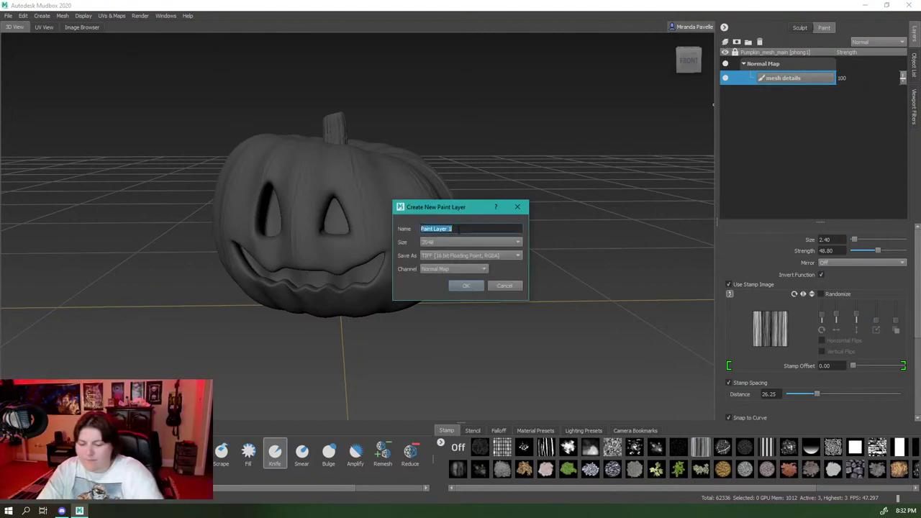
text(base color)
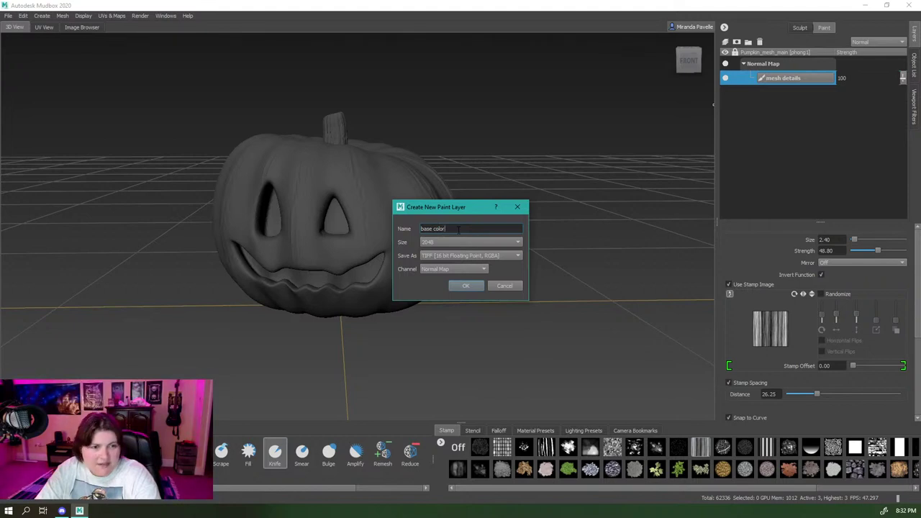
key(Return)
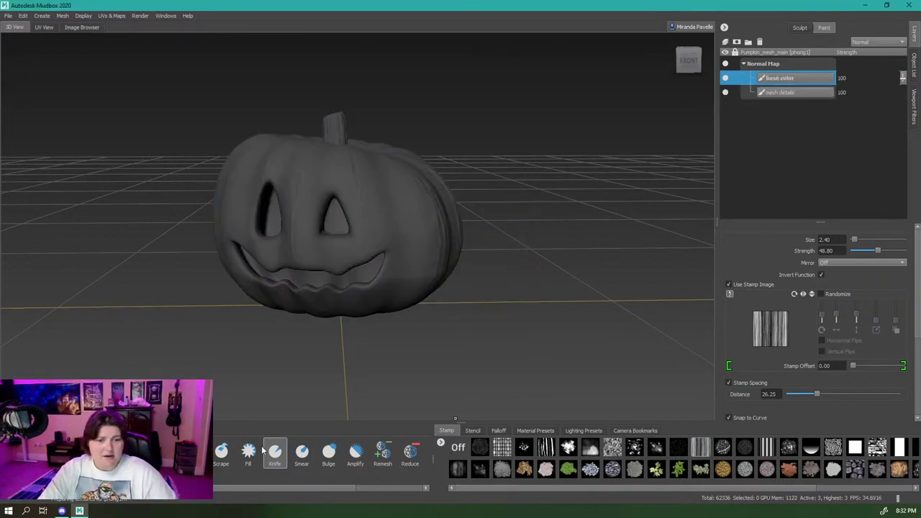
Switch to the Paint Brush from the paint tools and set its size to 28.38
click(63, 430)
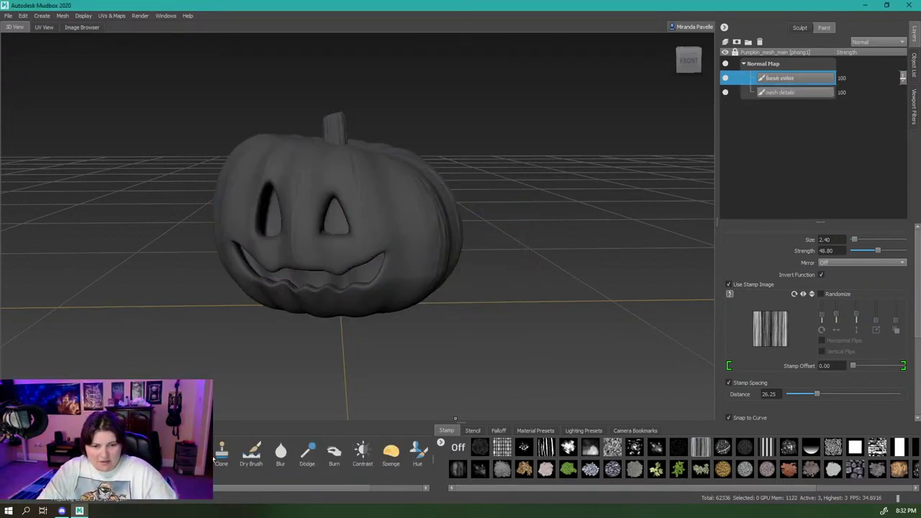
mouse_move(228, 490)
mouse_down()
mouse_move(317, 483)
mouse_move(226, 490)
mouse_up()
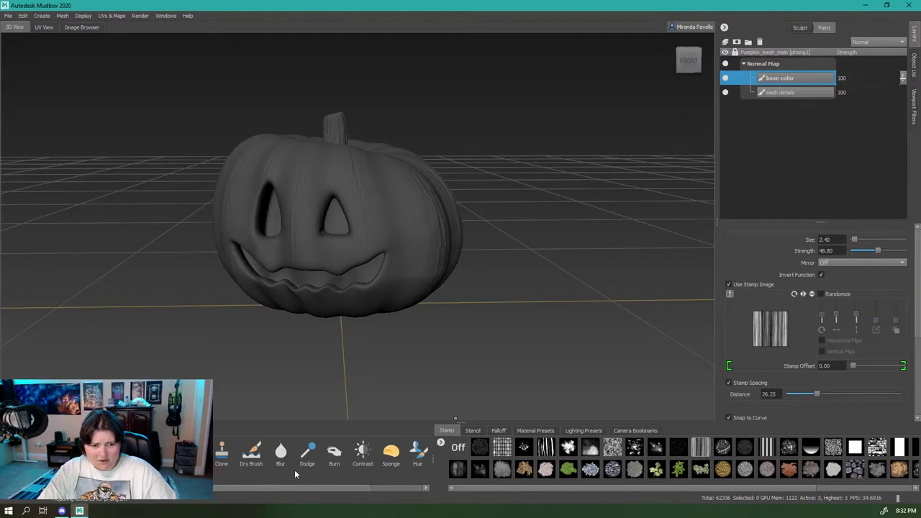
click(135, 454)
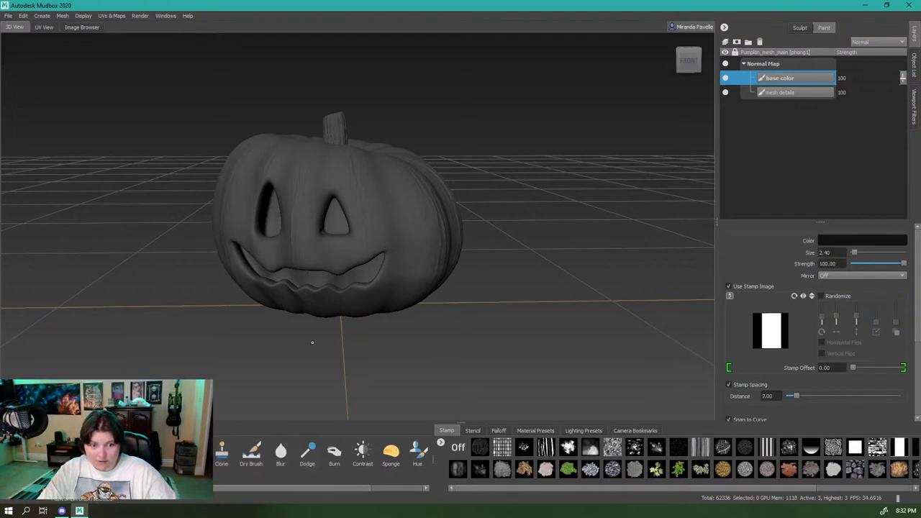
mouse_move(313, 343)
mouse_down()
mouse_move(303, 332)
mouse_move(460, 338)
mouse_move(353, 341)
mouse_move(371, 345)
mouse_up()
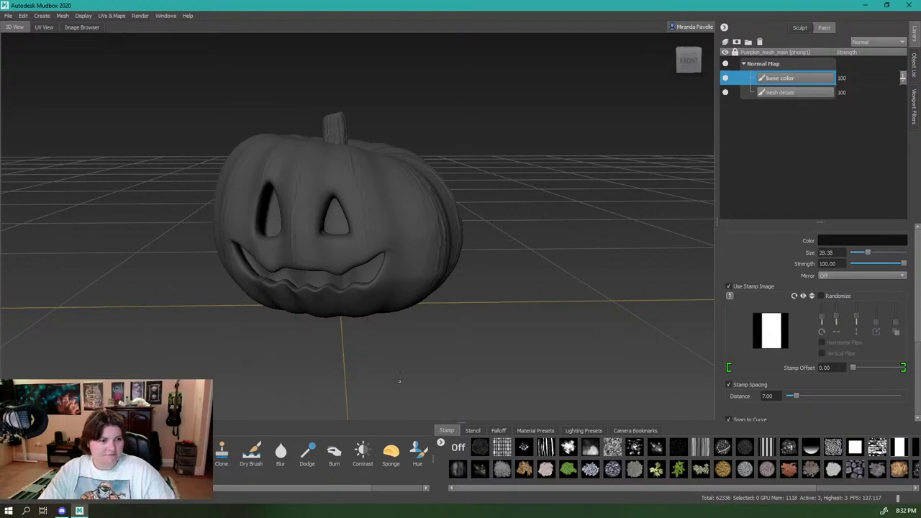
Set the Paint Brush color to a dark orange
click(844, 242)
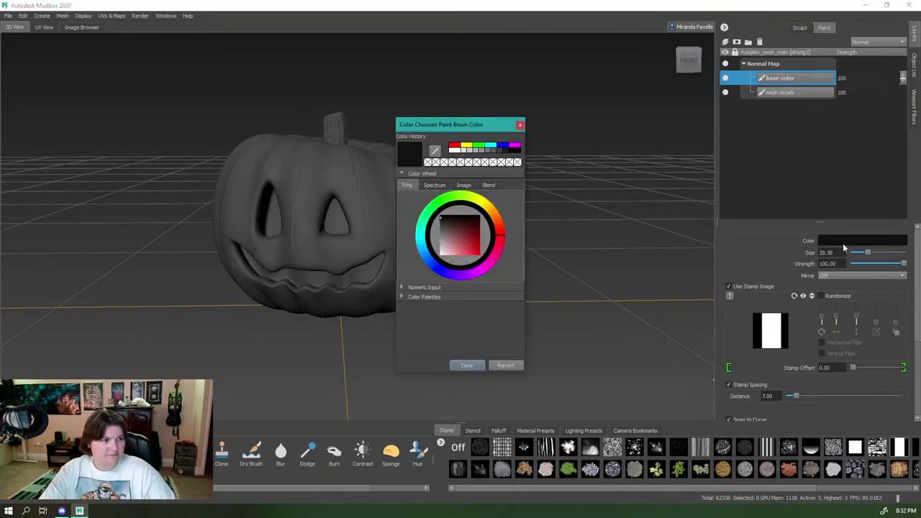
drag(498, 229, 497, 217)
click(481, 239)
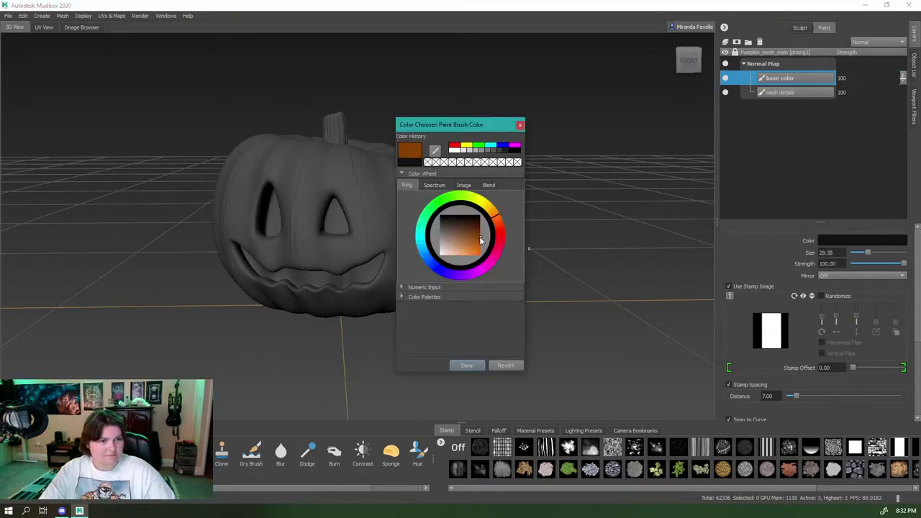
click(474, 367)
Paint the base color layer over the pumpkin's face, side and top with broad strokes
mouse_move(394, 241)
mouse_down()
mouse_move(379, 196)
mouse_move(303, 266)
mouse_move(426, 226)
mouse_up()
mouse_move(432, 261)
alt+mouse_down()
mouse_move(309, 251)
mouse_move(318, 265)
mouse_move(320, 229)
mouse_move(309, 233)
alt+mouse_up()
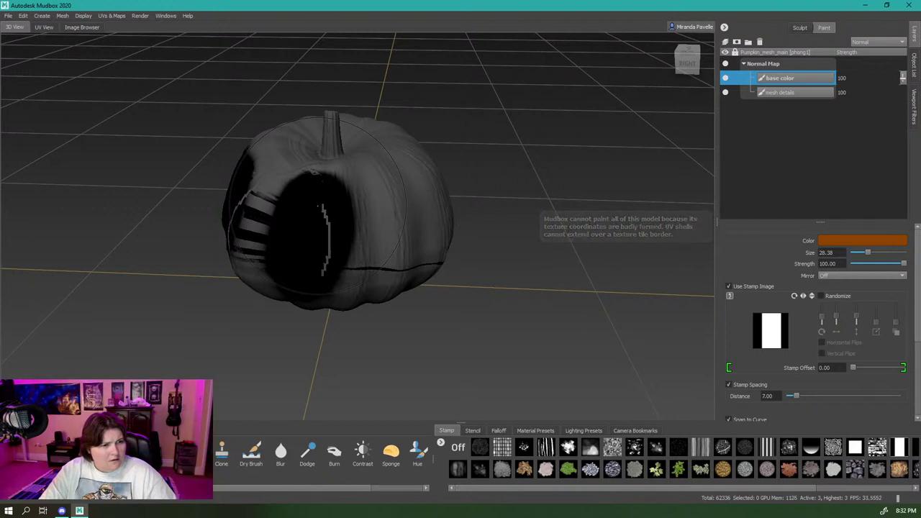
mouse_move(317, 220)
alt+mouse_down()
mouse_move(349, 193)
mouse_move(356, 222)
mouse_move(294, 234)
mouse_move(253, 160)
mouse_move(405, 225)
alt+mouse_up()
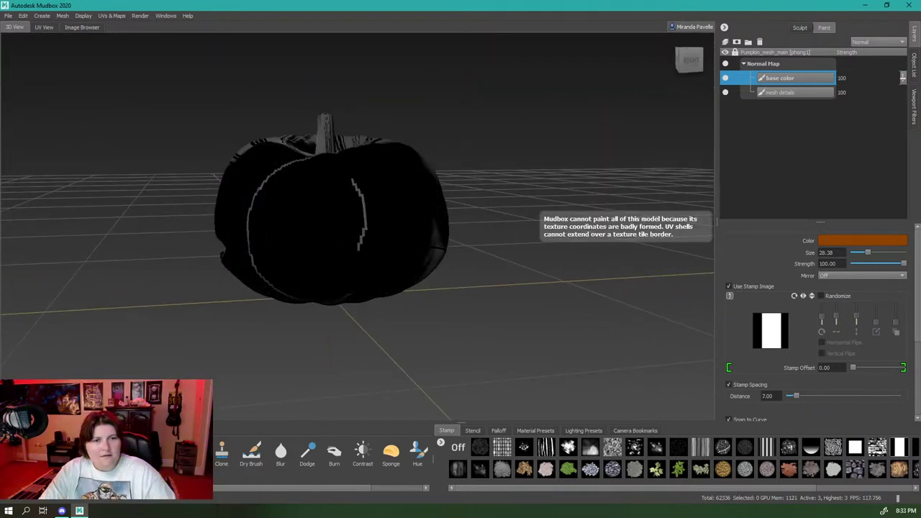
mouse_move(453, 308)
alt+mouse_down()
mouse_move(395, 181)
mouse_move(340, 171)
mouse_move(241, 220)
alt+mouse_up()
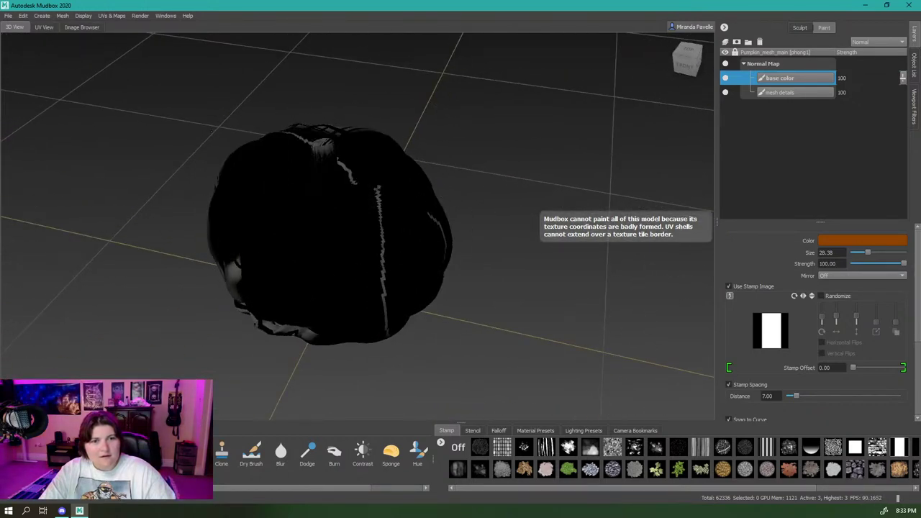
mouse_move(220, 270)
alt+mouse_down()
mouse_move(277, 161)
mouse_move(335, 255)
mouse_move(414, 237)
mouse_move(260, 106)
alt+mouse_up()
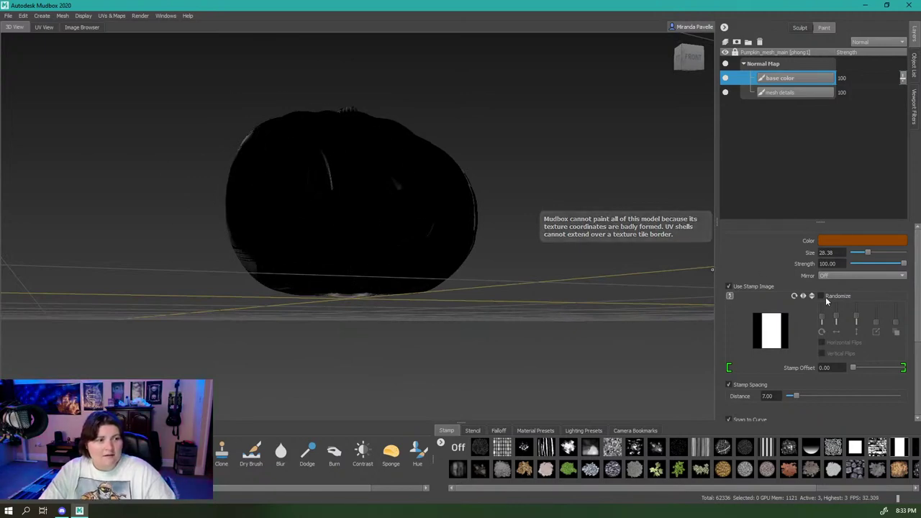
alt+drag(504, 212, 446, 303)
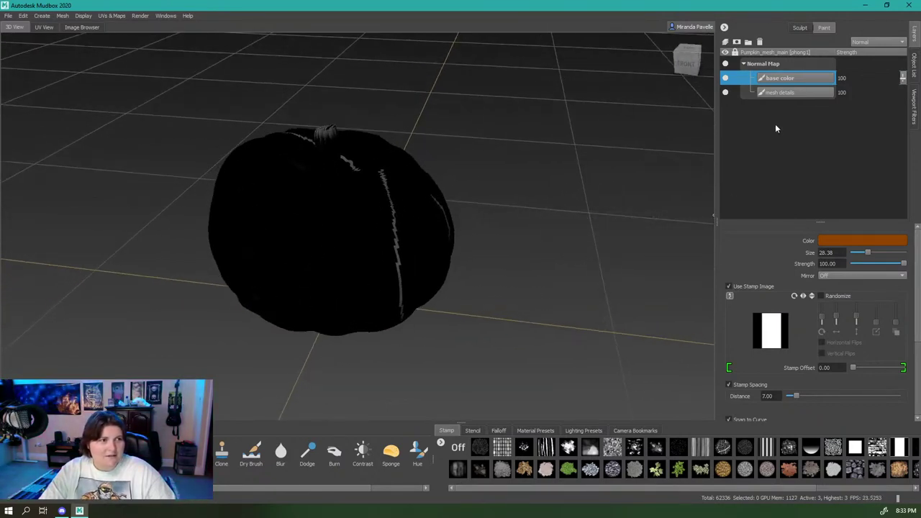
Check the dark orange brush color and paint the remaining back and underside of the pumpkin on the base color layer
click(847, 243)
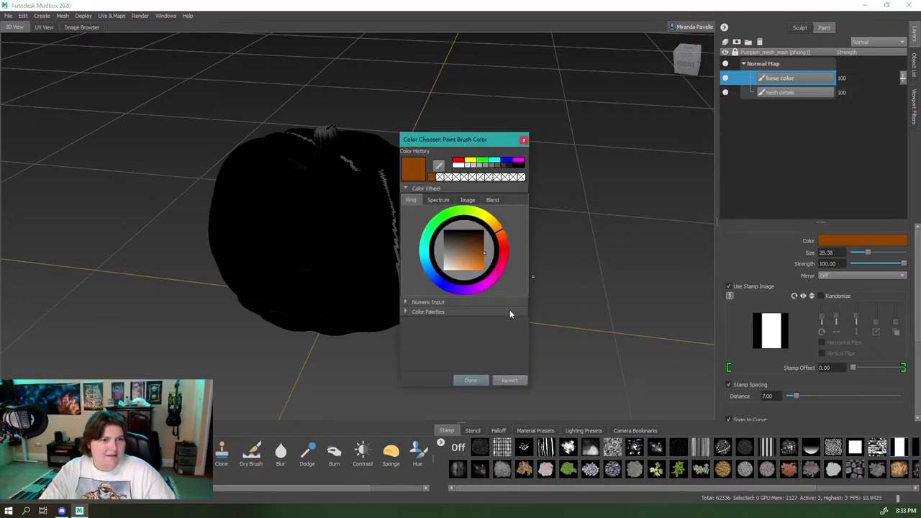
click(474, 381)
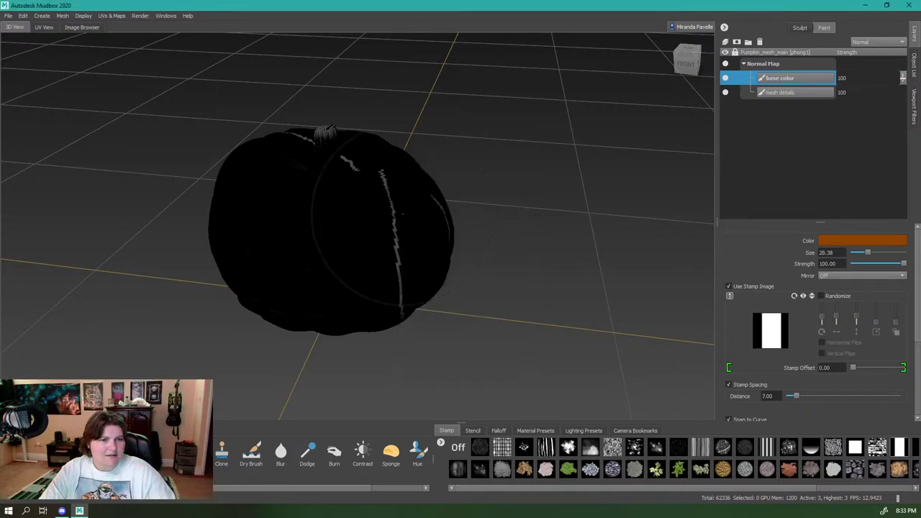
mouse_move(367, 198)
alt+mouse_down()
mouse_move(403, 230)
mouse_move(432, 288)
mouse_move(453, 281)
alt+mouse_up()
mouse_move(331, 191)
mouse_down()
mouse_move(324, 273)
mouse_move(299, 310)
mouse_up()
drag(284, 162, 289, 299)
mouse_move(290, 299)
alt+mouse_down()
mouse_move(287, 209)
mouse_move(352, 115)
alt+mouse_up()
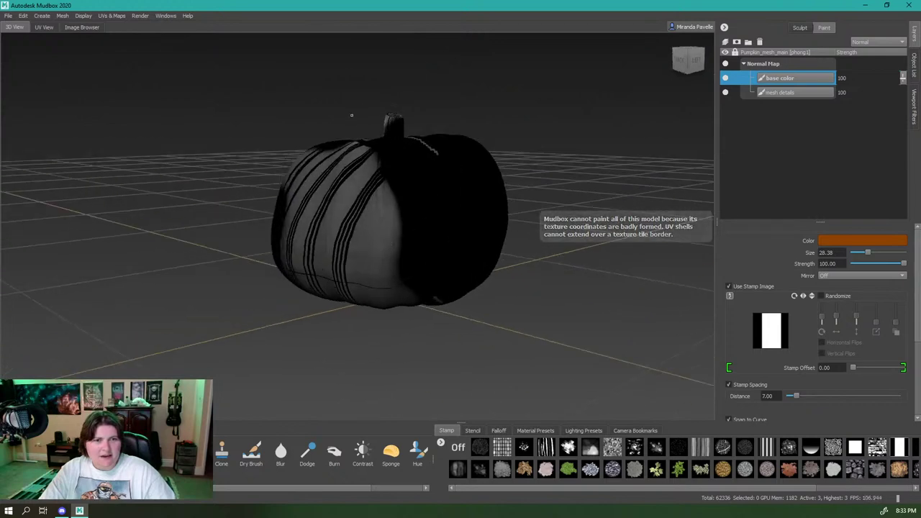
drag(317, 148, 328, 292)
mouse_move(360, 144)
mouse_down()
mouse_move(396, 305)
mouse_move(439, 191)
mouse_up()
mouse_move(460, 191)
mouse_down()
mouse_move(407, 230)
mouse_move(363, 288)
mouse_move(325, 252)
mouse_up()
alt+drag(403, 266, 410, 173)
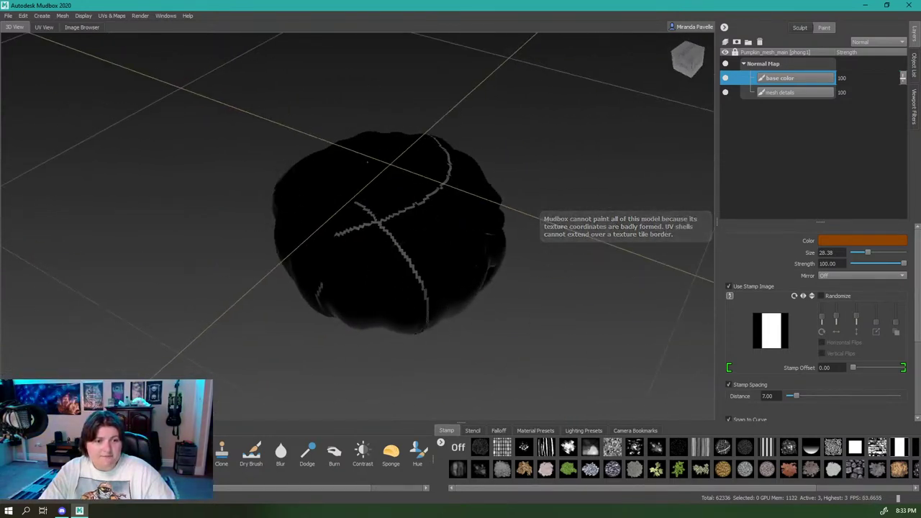
Cover the remaining bare patches around the pumpkin's top and stem with dark orange on the base color layer
mouse_move(388, 230)
mouse_down()
mouse_move(425, 259)
mouse_move(323, 322)
mouse_up()
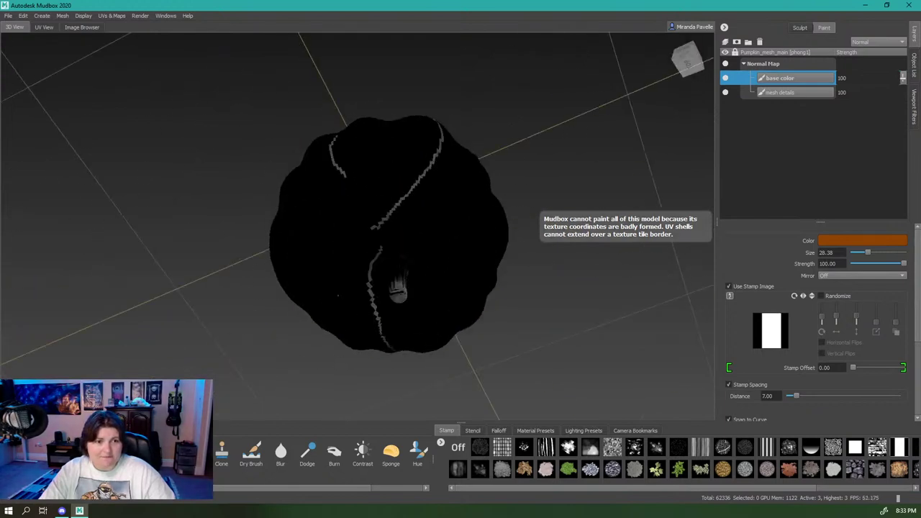
mouse_move(464, 317)
alt+mouse_down()
mouse_move(385, 169)
mouse_move(396, 101)
mouse_move(391, 195)
alt+mouse_up()
click(380, 166)
scroll(345, 317, up, 3)
alt+drag(346, 316, 313, 293)
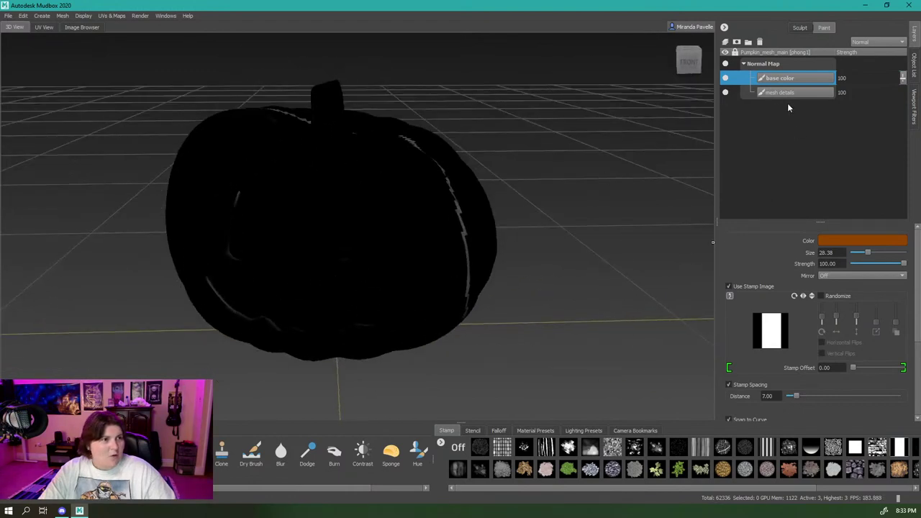
Create a new paint layer for the pumpkin on the Incandescence channel
click(736, 42)
click(454, 257)
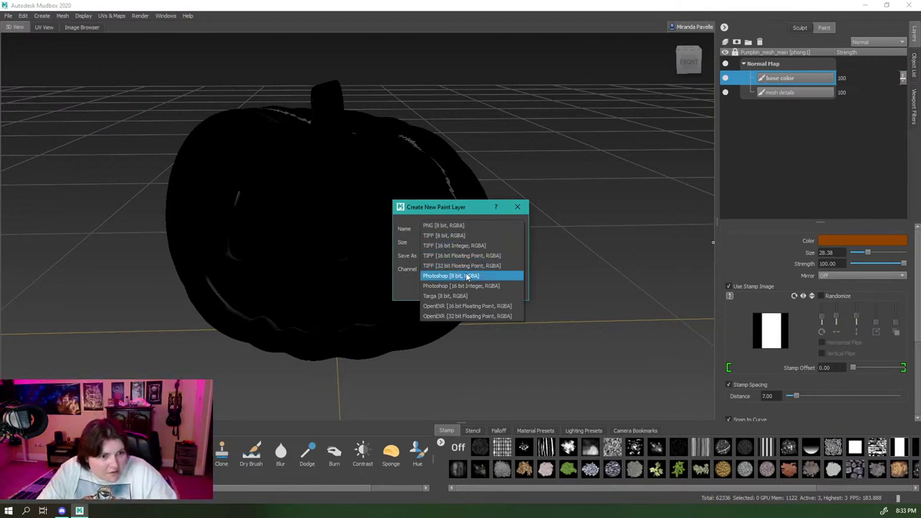
click(414, 228)
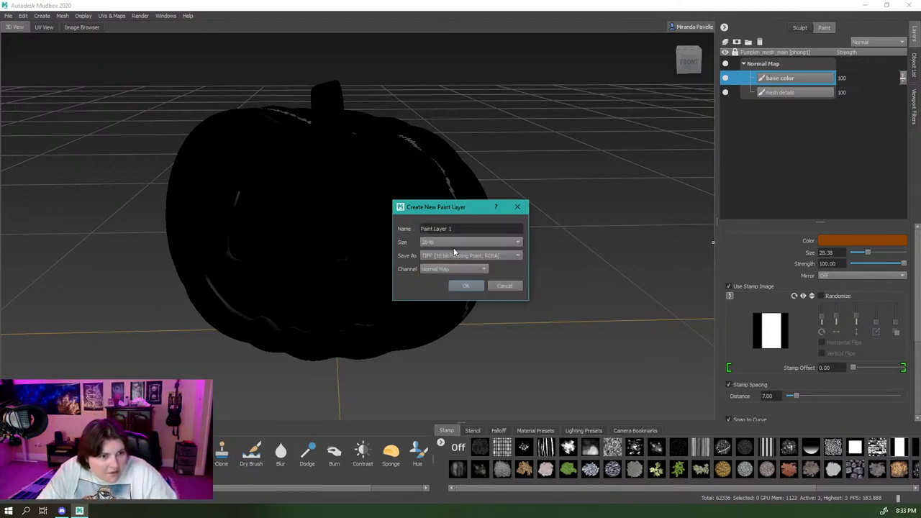
click(453, 270)
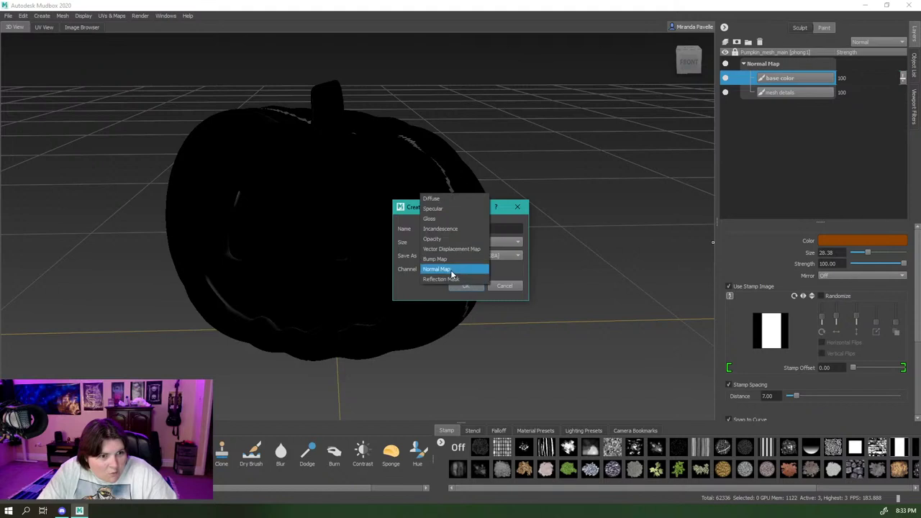
click(444, 229)
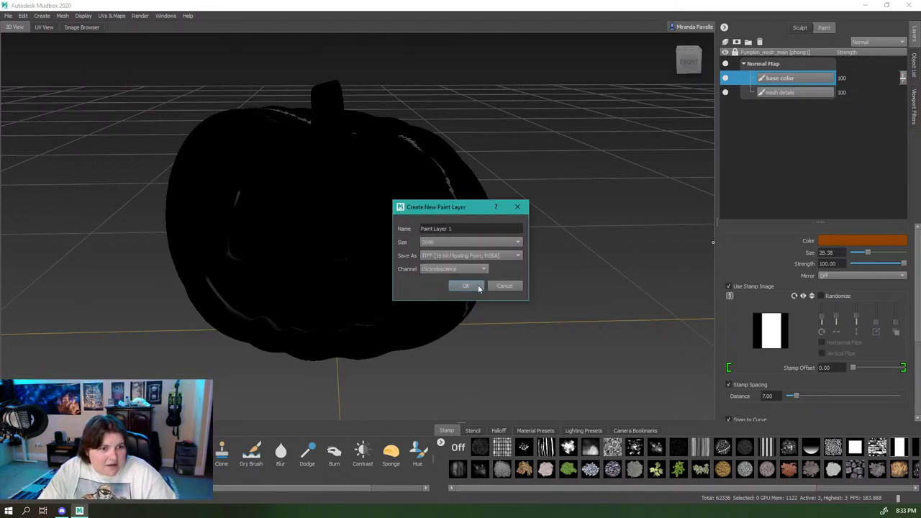
click(468, 286)
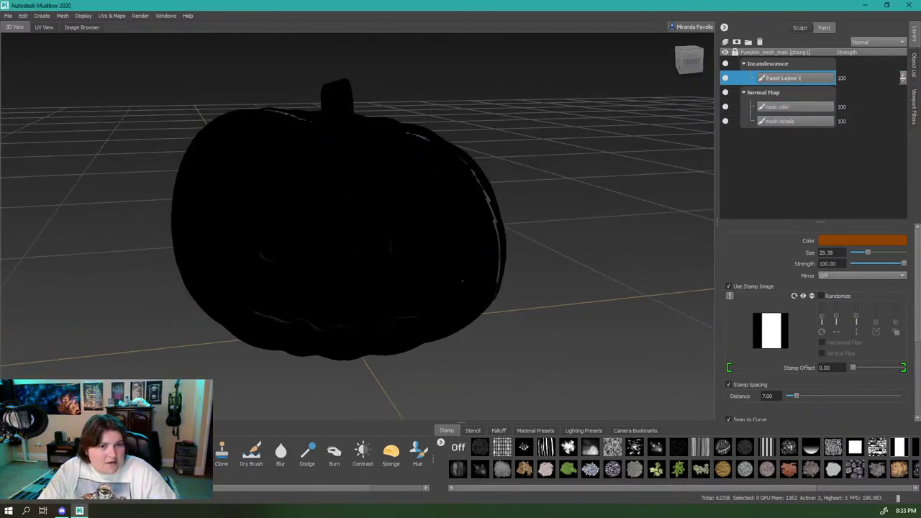
Reduce the Paint Brush size to 6.32 and fill the pumpkin's right eye with dark orange on the Incandescence layer
key(b)
mouse_move(400, 252)
mouse_down()
mouse_move(324, 253)
mouse_move(335, 264)
mouse_up()
scroll(336, 265, up, 4)
drag(399, 255, 373, 240)
scroll(344, 176, up, 4)
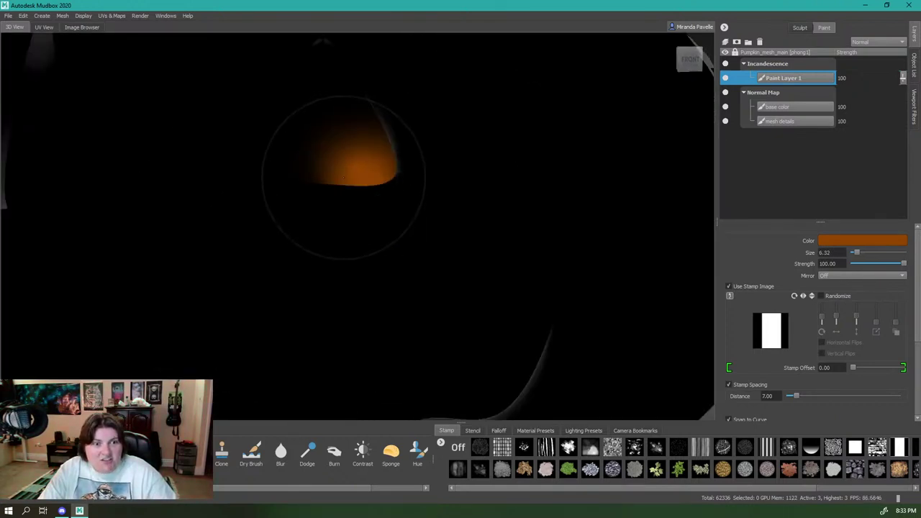
alt+middle_drag(344, 177, 347, 324)
alt+drag(345, 177, 335, 206)
mouse_move(321, 260)
mouse_down()
mouse_move(314, 280)
mouse_move(336, 184)
mouse_move(366, 271)
mouse_move(358, 177)
mouse_move(330, 164)
mouse_move(298, 282)
mouse_up()
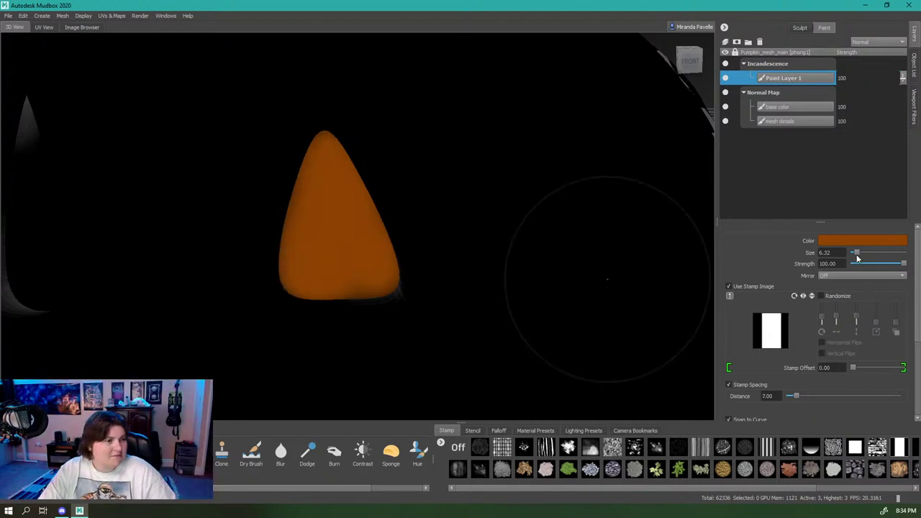
Change the Paint Brush color to a brighter yellow-orange
click(839, 242)
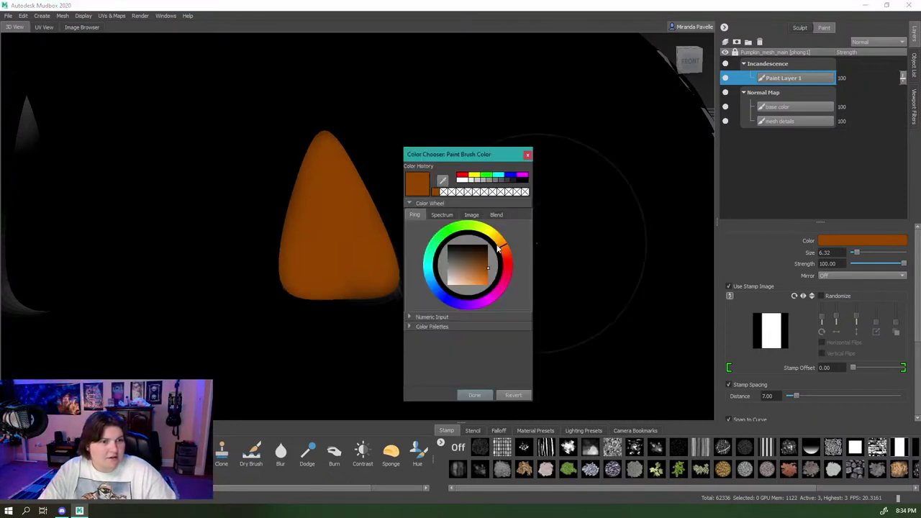
drag(498, 247, 500, 240)
click(488, 282)
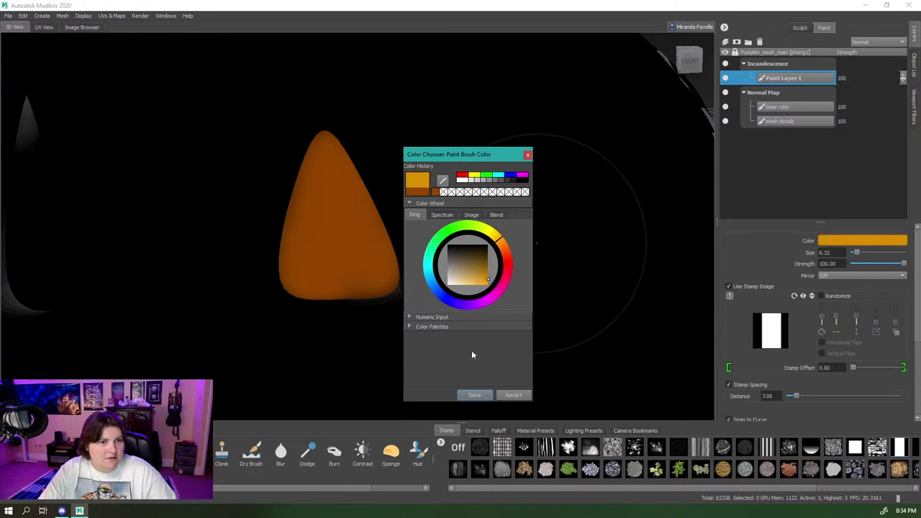
click(475, 395)
Repaint the pumpkin's right eye with the yellow-orange, from its tip to its lower edge
mouse_move(338, 259)
mouse_down()
mouse_move(329, 247)
mouse_move(335, 261)
mouse_move(313, 271)
mouse_move(339, 281)
mouse_move(331, 251)
mouse_move(368, 235)
mouse_move(423, 103)
mouse_move(400, 83)
mouse_move(411, 96)
mouse_up()
alt+drag(422, 151, 288, 327)
mouse_move(238, 347)
mouse_down()
mouse_move(277, 362)
mouse_move(220, 317)
mouse_move(241, 263)
mouse_up()
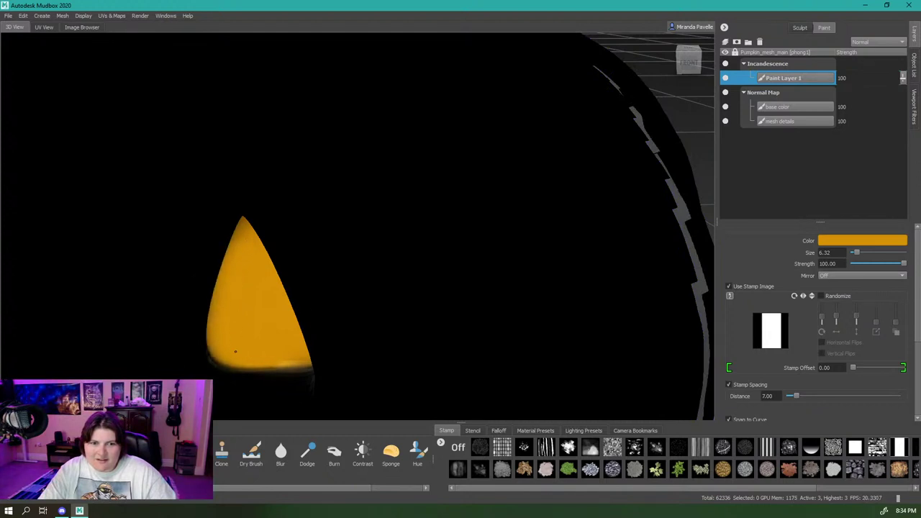
Paint the inside of the pumpkin's left eye yellow-orange, including its recessed side wall
alt+drag(236, 351, 367, 331)
mouse_move(210, 254)
mouse_down()
mouse_move(223, 240)
mouse_move(248, 308)
mouse_move(245, 173)
mouse_move(209, 108)
mouse_move(184, 296)
mouse_move(232, 314)
mouse_move(252, 290)
mouse_move(270, 302)
mouse_up()
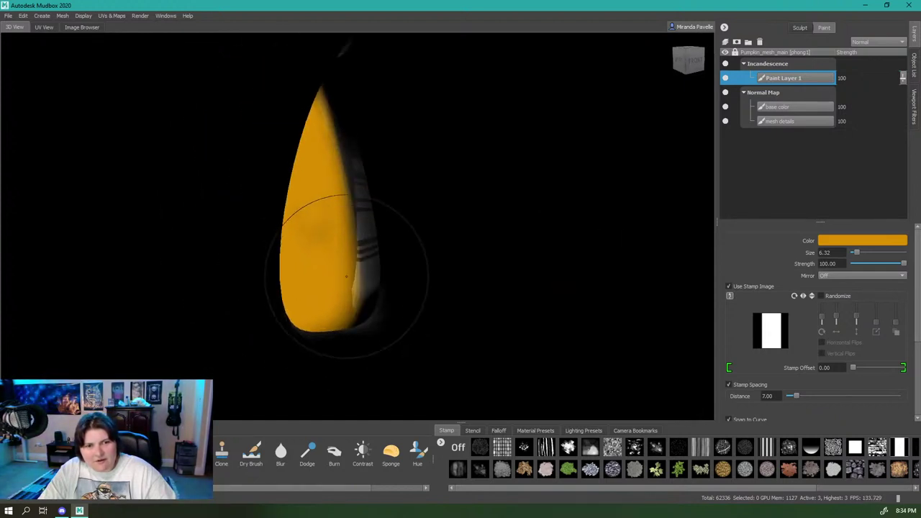
mouse_move(346, 276)
mouse_down()
mouse_move(350, 154)
mouse_move(337, 101)
mouse_up()
alt+drag(354, 158, 307, 189)
mouse_move(158, 137)
mouse_down()
mouse_move(153, 331)
mouse_move(181, 335)
mouse_up()
scroll(220, 297, down, 5)
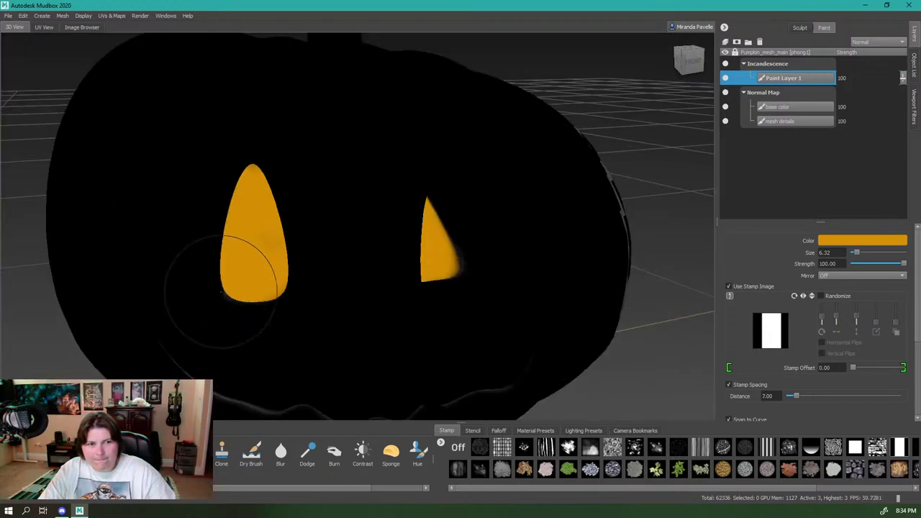
Touch up the unpainted outer wall and tip of the left eye, undoing strokes that spill outside it
scroll(221, 292, down, 3)
mouse_move(223, 292)
alt+mouse_down()
mouse_move(213, 244)
mouse_move(162, 229)
mouse_move(190, 176)
mouse_move(188, 159)
mouse_move(220, 118)
alt+mouse_up()
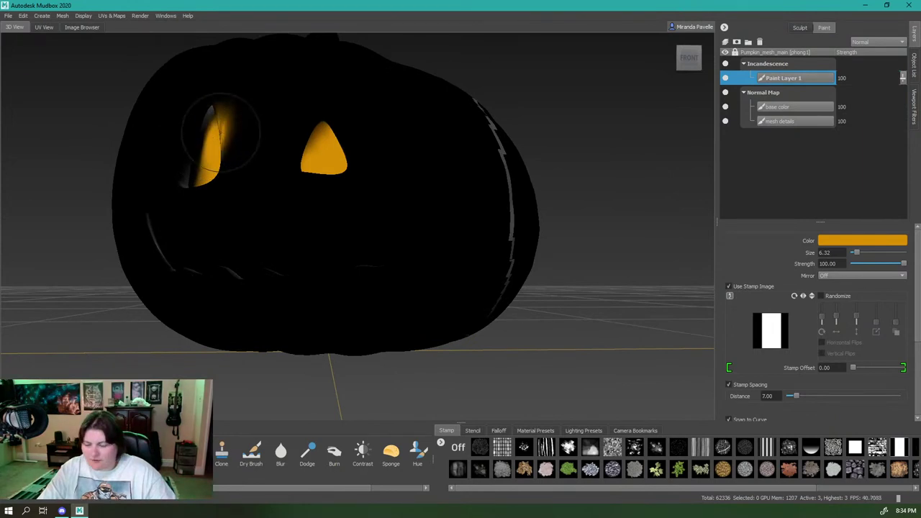
key(ctrl+z)
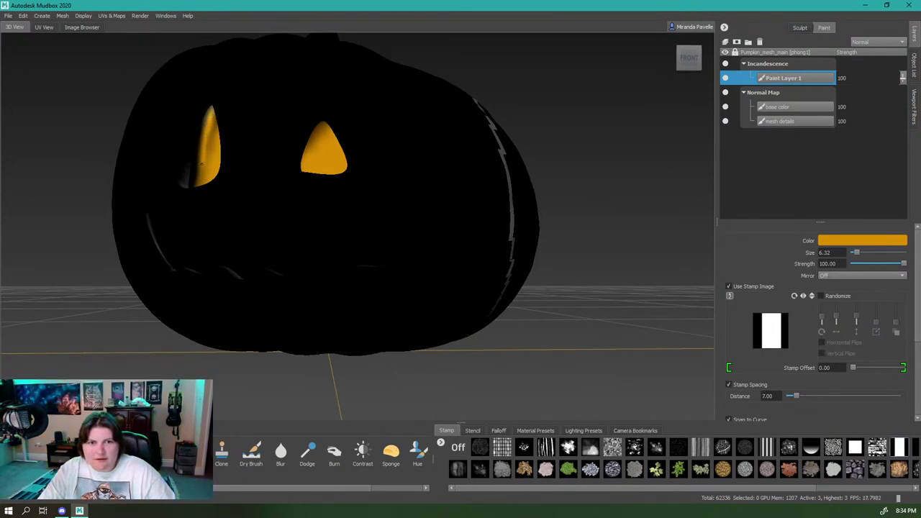
drag(201, 162, 192, 190)
key(ctrl+z)
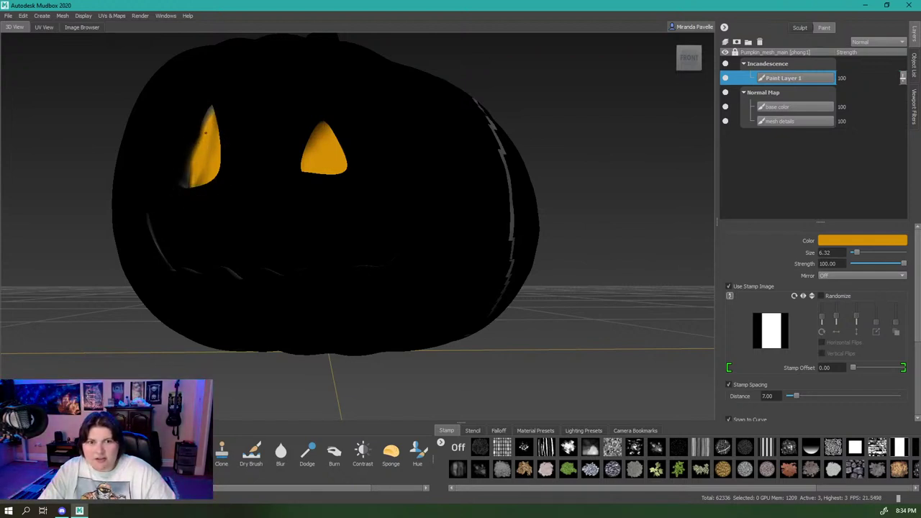
alt+drag(202, 154, 264, 167)
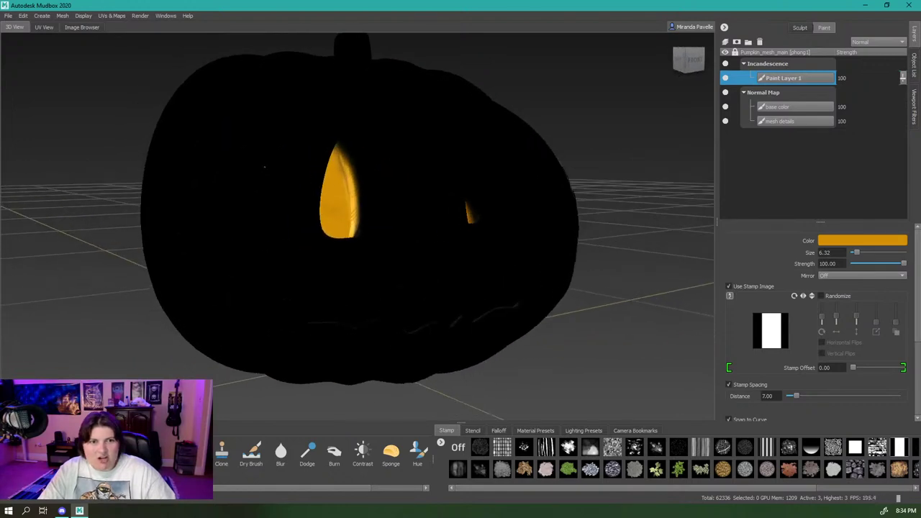
drag(340, 147, 338, 151)
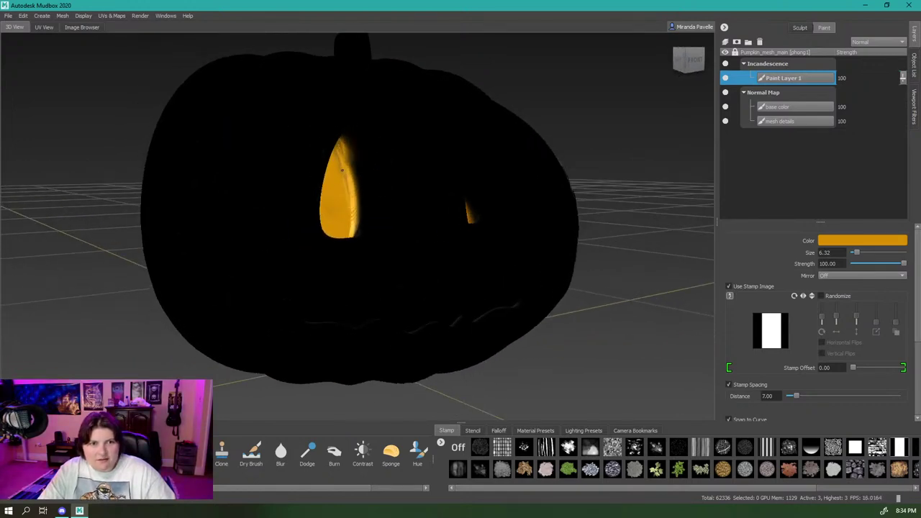
Paint the inside of the jagged mouth yellow-orange from corner to corner
alt+drag(350, 223, 355, 189)
scroll(367, 206, up, 2)
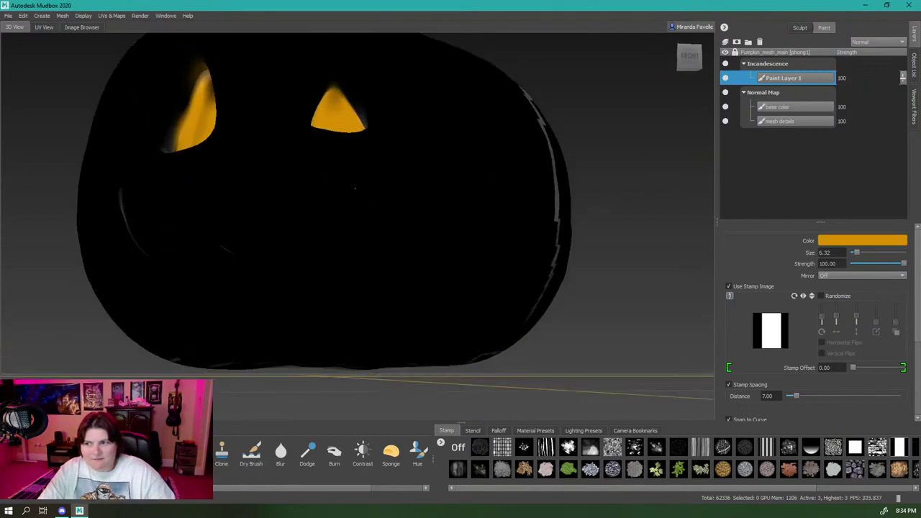
alt+middle_drag(355, 189, 346, 243)
drag(345, 243, 350, 298)
alt+middle_drag(350, 298, 362, 218)
scroll(362, 218, up, 2)
mouse_move(362, 218)
alt+mouse_down()
mouse_move(324, 191)
mouse_move(401, 196)
mouse_move(525, 141)
mouse_move(389, 191)
mouse_move(270, 189)
mouse_move(422, 195)
mouse_move(320, 195)
mouse_move(244, 160)
mouse_move(219, 133)
mouse_move(284, 201)
mouse_move(301, 204)
mouse_move(244, 159)
alt+mouse_up()
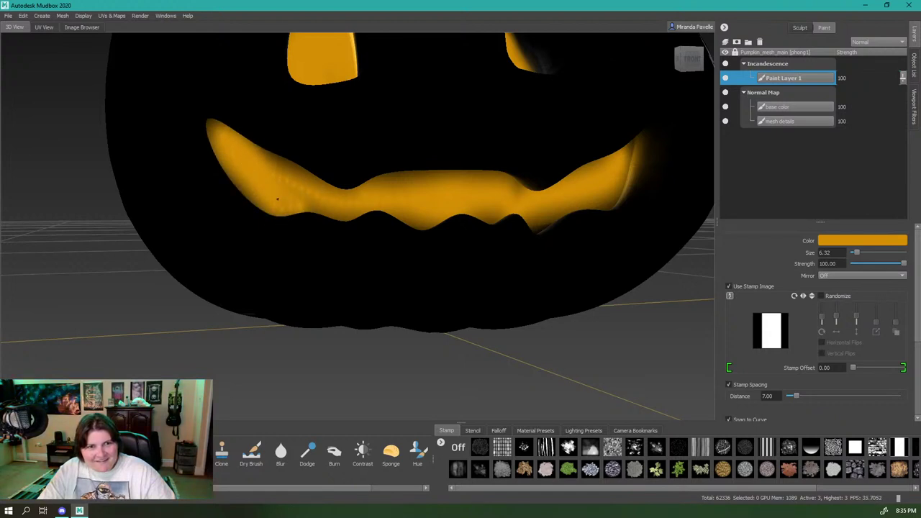
drag(267, 192, 283, 179)
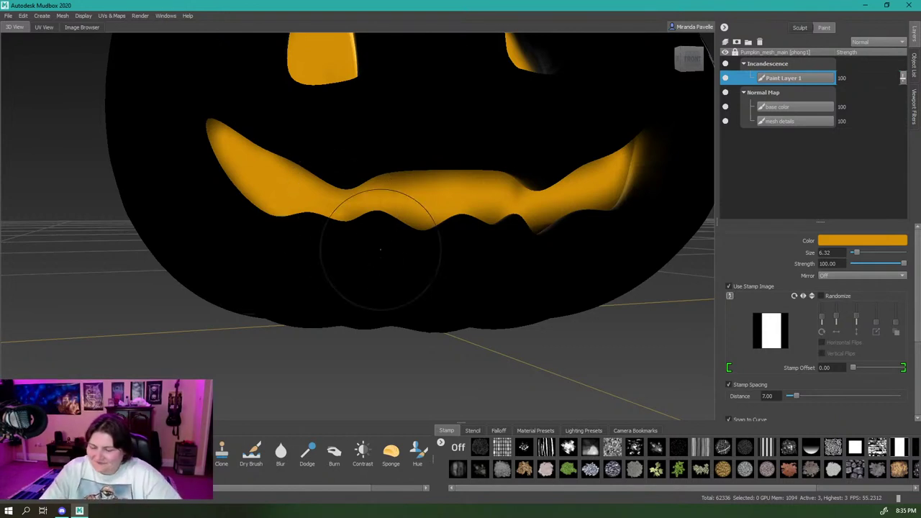
Fill the unpainted left corner and upper edge of the mouth with yellow-orange
mouse_move(463, 237)
alt+mouse_down()
mouse_move(382, 211)
mouse_move(446, 209)
mouse_move(532, 128)
mouse_move(464, 175)
alt+mouse_up()
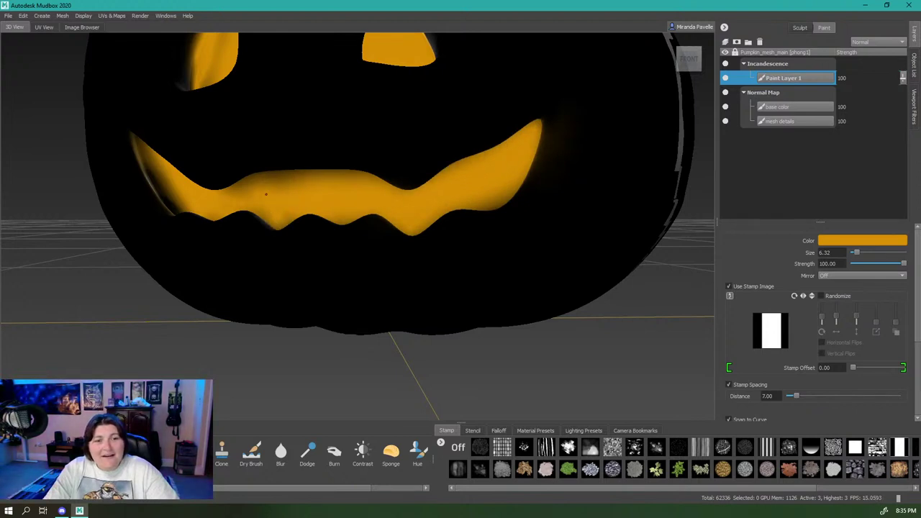
drag(266, 194, 159, 186)
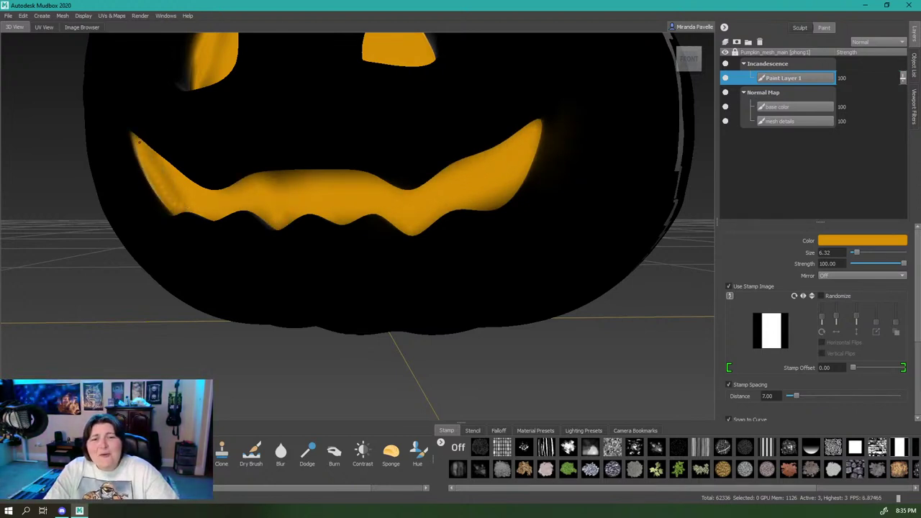
drag(139, 141, 173, 201)
drag(251, 189, 377, 175)
Paint the lower inner surfaces of the eyes yellow-orange from a raised viewpoint
alt+right_drag(377, 175, 340, 184)
alt+drag(339, 185, 369, 162)
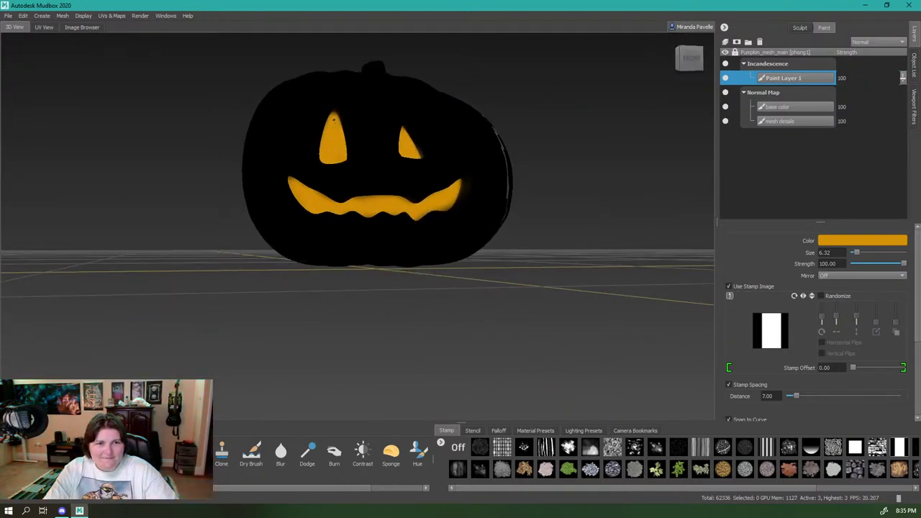
alt+drag(332, 118, 387, 226)
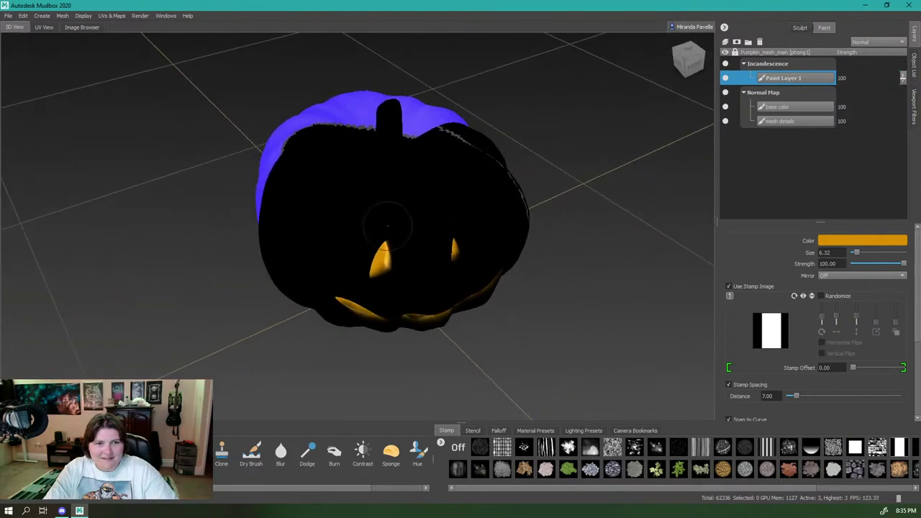
click(382, 266)
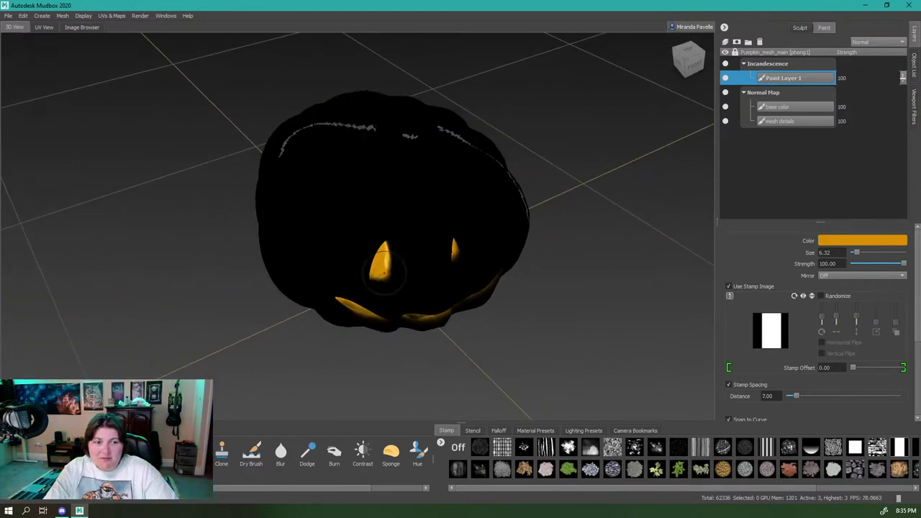
alt+drag(384, 272, 414, 270)
scroll(411, 282, up, 3)
alt+right_drag(410, 282, 391, 333)
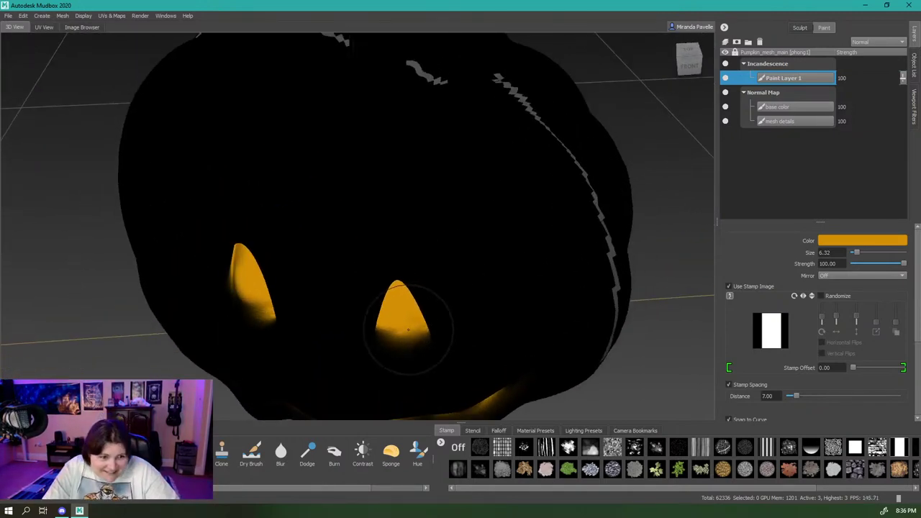
Paint the left eye's upper inner wall from a low viewpoint and undo the last stray stroke
mouse_move(391, 332)
alt+mouse_down()
mouse_move(346, 275)
mouse_move(329, 276)
alt+mouse_up()
mouse_move(344, 260)
alt+mouse_down()
mouse_move(460, 234)
mouse_move(442, 198)
mouse_move(412, 210)
mouse_move(407, 192)
alt+mouse_up()
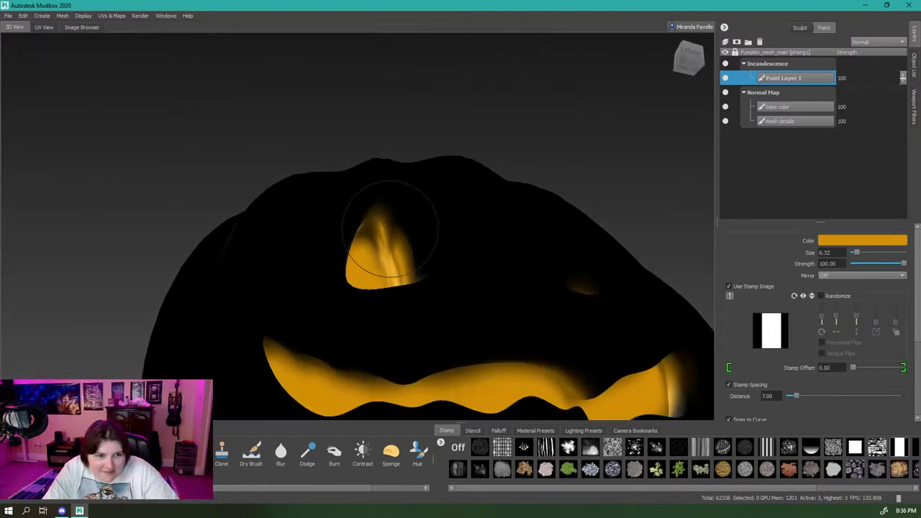
mouse_move(385, 225)
mouse_down()
mouse_move(382, 212)
mouse_move(385, 225)
mouse_move(372, 236)
mouse_move(325, 244)
mouse_move(294, 268)
mouse_move(252, 279)
mouse_move(266, 266)
mouse_up()
key(ctrl+z)
mouse_move(275, 249)
alt+mouse_down()
mouse_move(277, 275)
mouse_move(333, 319)
alt+mouse_up()
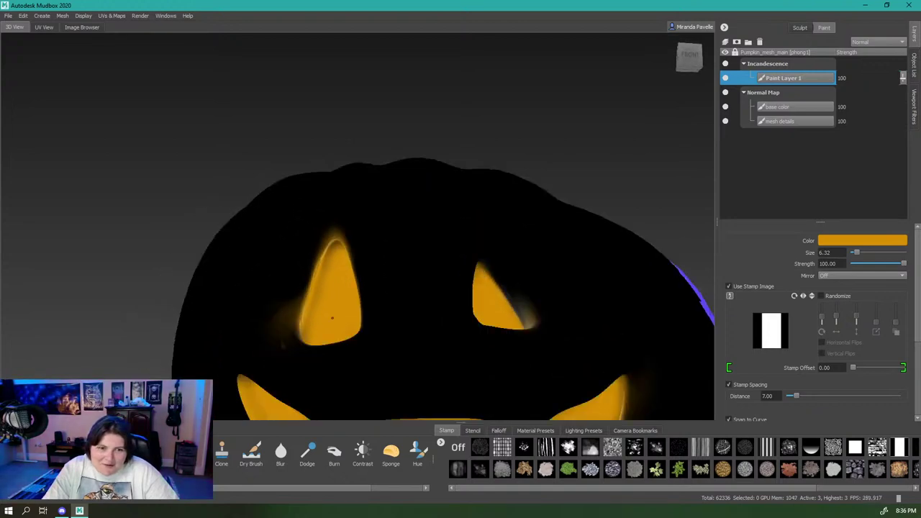
Touch up the side walls and edges of the right eye with yellow-orange
alt+middle_drag(333, 319, 323, 262)
alt+drag(324, 261, 425, 257)
alt+middle_drag(426, 257, 353, 310)
alt+drag(353, 309, 230, 226)
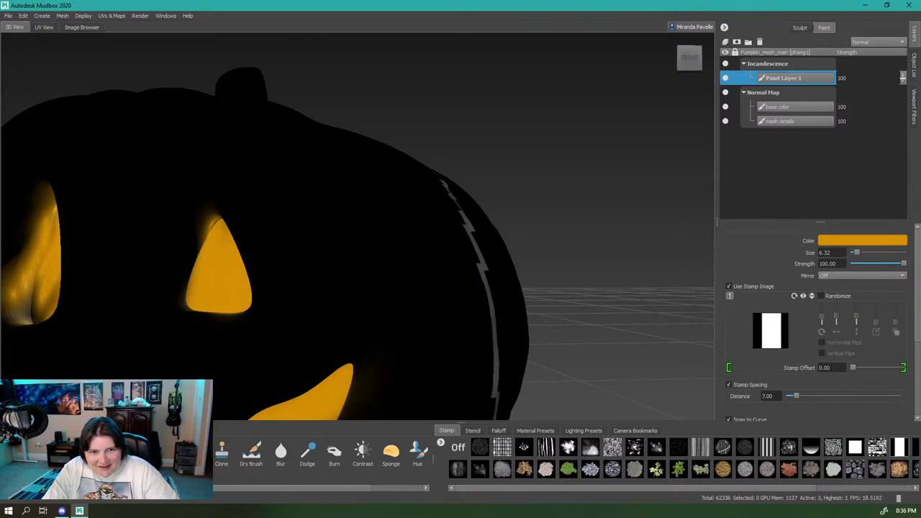
mouse_move(198, 253)
mouse_down()
mouse_move(193, 223)
mouse_move(180, 302)
mouse_move(181, 252)
mouse_move(196, 303)
mouse_move(245, 298)
mouse_up()
Fill the remaining dark patches on the left eye's inner walls with yellow-orange, working from a raised viewpoint
mouse_move(394, 213)
mouse_down()
mouse_move(426, 244)
mouse_move(435, 213)
mouse_move(407, 173)
mouse_move(421, 216)
mouse_move(419, 250)
mouse_move(380, 328)
mouse_move(377, 183)
mouse_move(356, 207)
mouse_move(371, 204)
mouse_up()
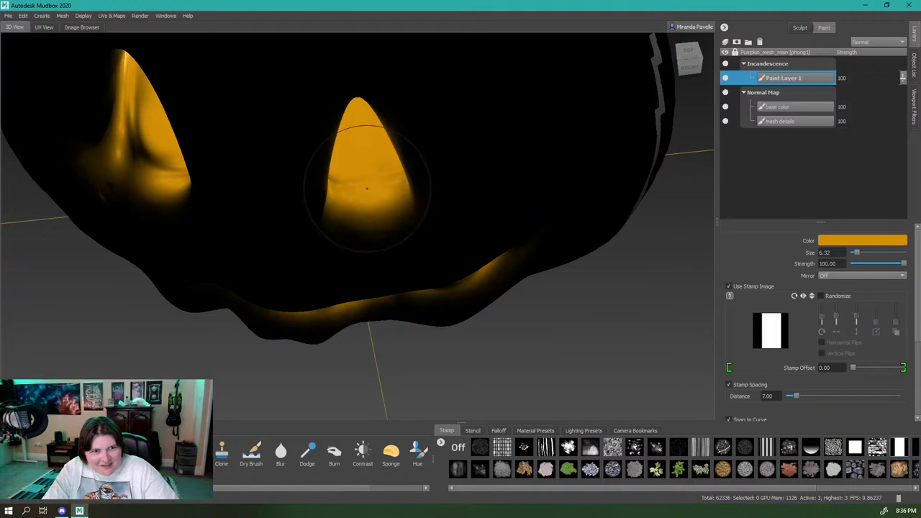
mouse_move(155, 150)
mouse_down()
mouse_move(148, 154)
mouse_move(171, 169)
mouse_move(134, 147)
mouse_up()
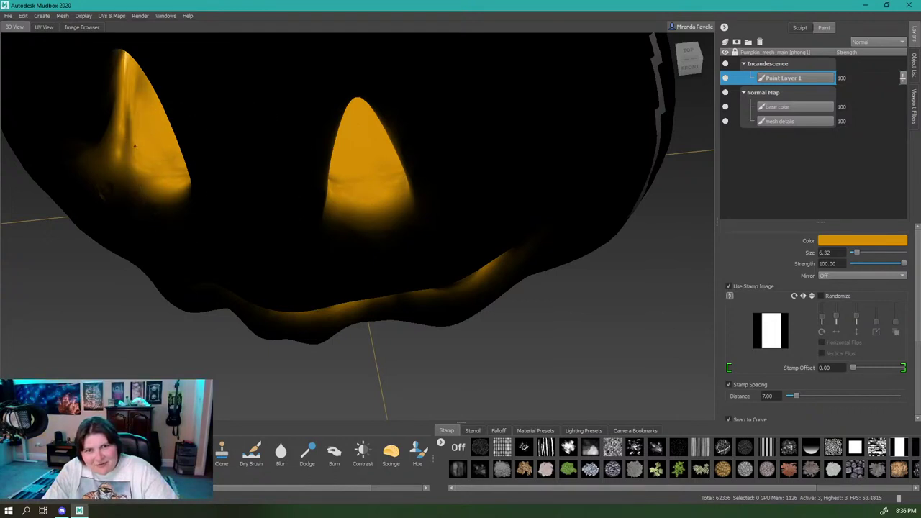
drag(129, 94, 126, 149)
mouse_move(180, 208)
alt+mouse_down()
mouse_move(266, 155)
mouse_move(380, 127)
alt+mouse_up()
alt+middle_drag(380, 128, 309, 310)
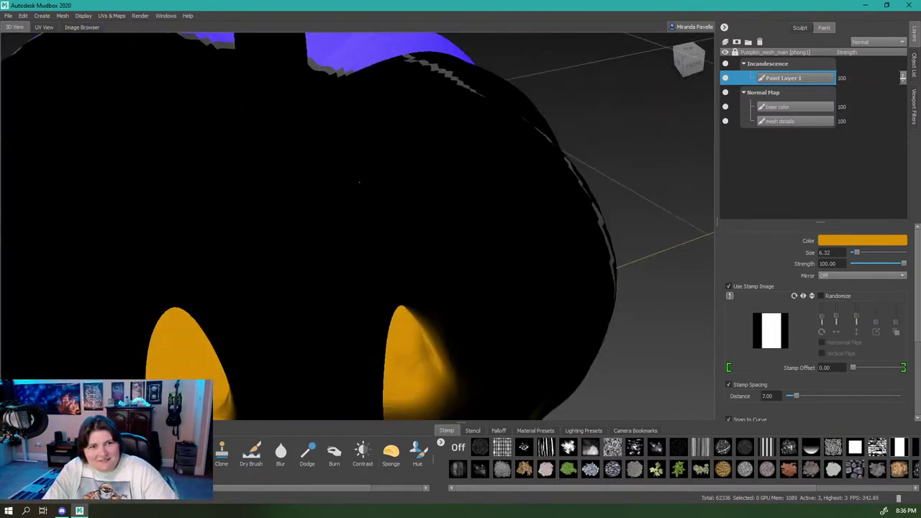
alt+drag(310, 310, 379, 169)
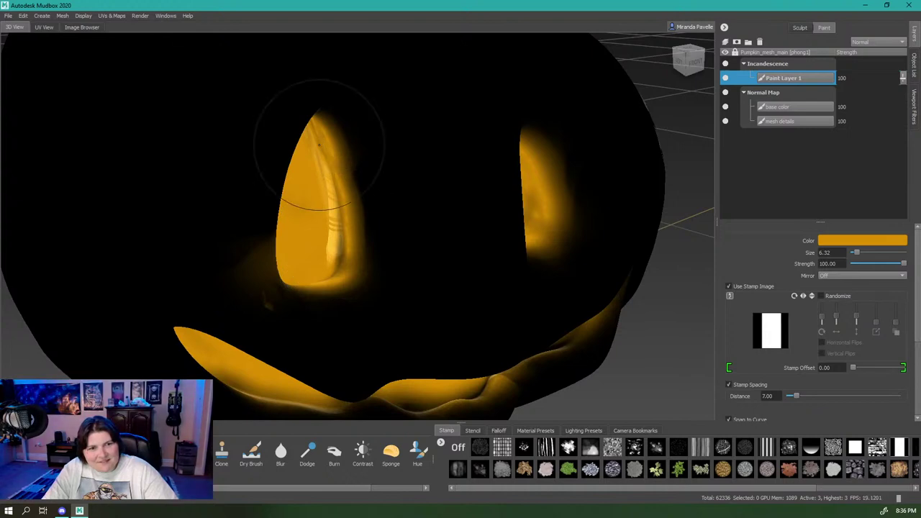
alt+drag(319, 148, 271, 156)
alt+drag(215, 136, 284, 149)
Fill the mouth's lower inner edge and left corner with yellow-orange, undoing the stroke that spills below the lower lip
alt+drag(435, 283, 341, 211)
mouse_move(321, 278)
mouse_down()
mouse_move(284, 287)
mouse_move(253, 265)
mouse_move(237, 288)
mouse_move(237, 366)
mouse_up()
alt+drag(438, 298, 436, 284)
mouse_move(475, 223)
alt+mouse_down()
mouse_move(392, 267)
mouse_move(377, 260)
alt+mouse_up()
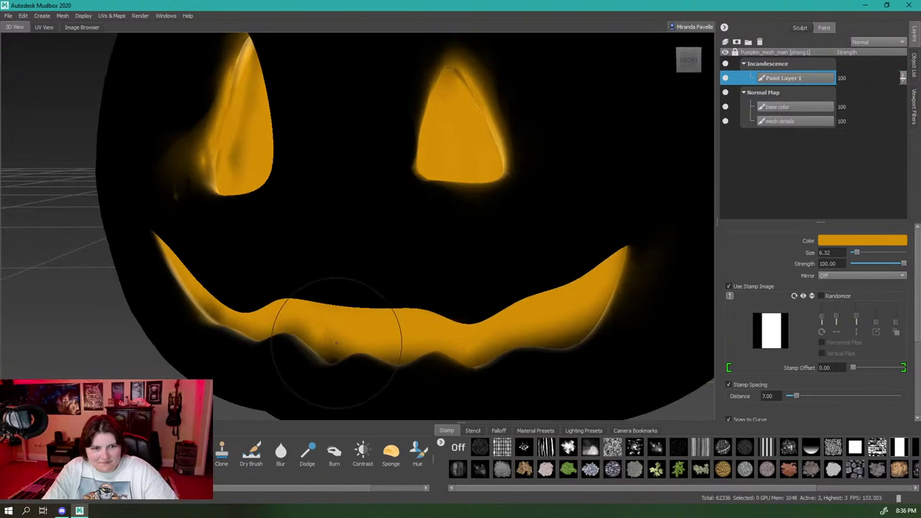
mouse_move(332, 339)
mouse_down()
mouse_move(242, 323)
mouse_move(195, 292)
mouse_up()
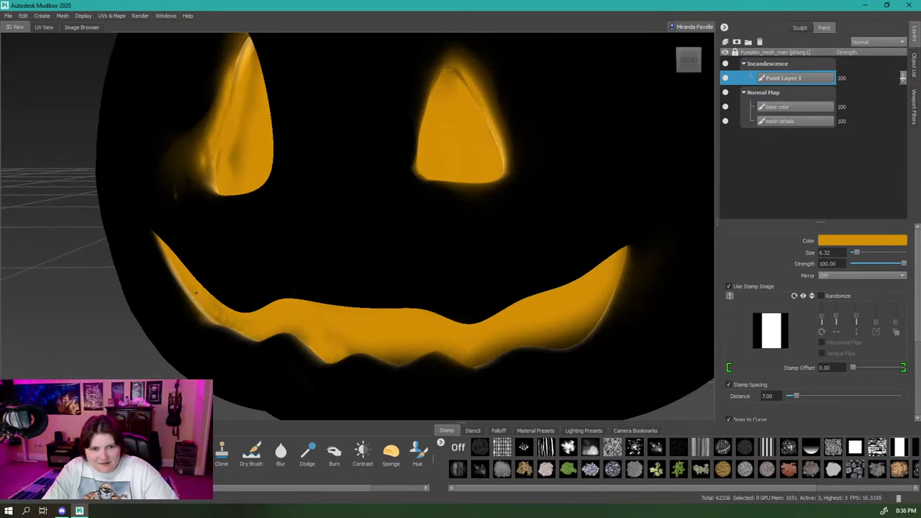
mouse_move(163, 250)
mouse_down()
mouse_move(193, 311)
mouse_move(231, 345)
mouse_move(298, 338)
mouse_move(403, 277)
mouse_up()
mouse_move(568, 227)
alt+middle_down()
mouse_move(495, 251)
mouse_move(450, 284)
alt+middle_up()
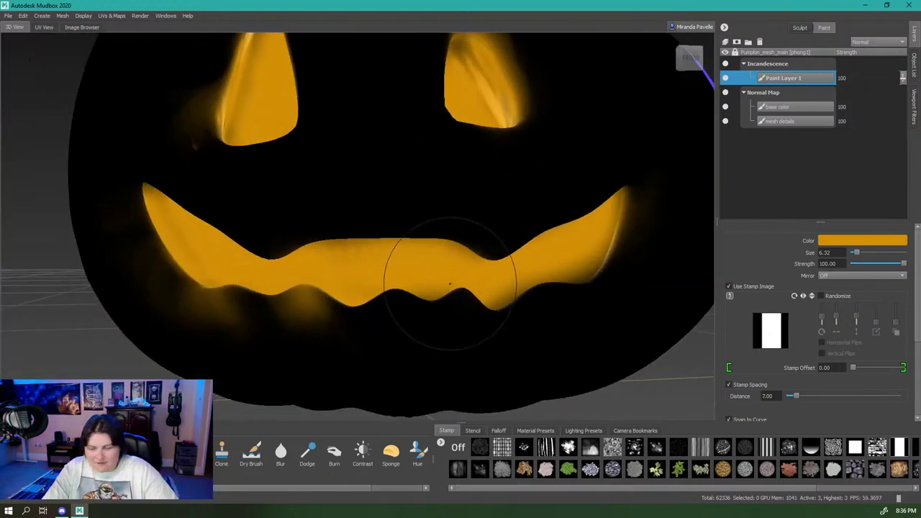
key(ctrl+z)
alt+drag(360, 278, 364, 267)
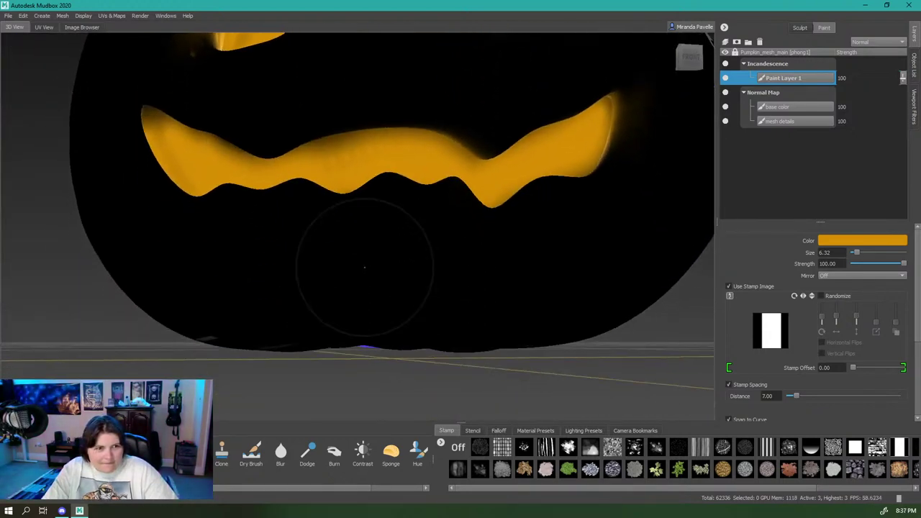
mouse_move(556, 162)
alt+mouse_down()
mouse_move(405, 352)
mouse_move(413, 295)
alt+mouse_up()
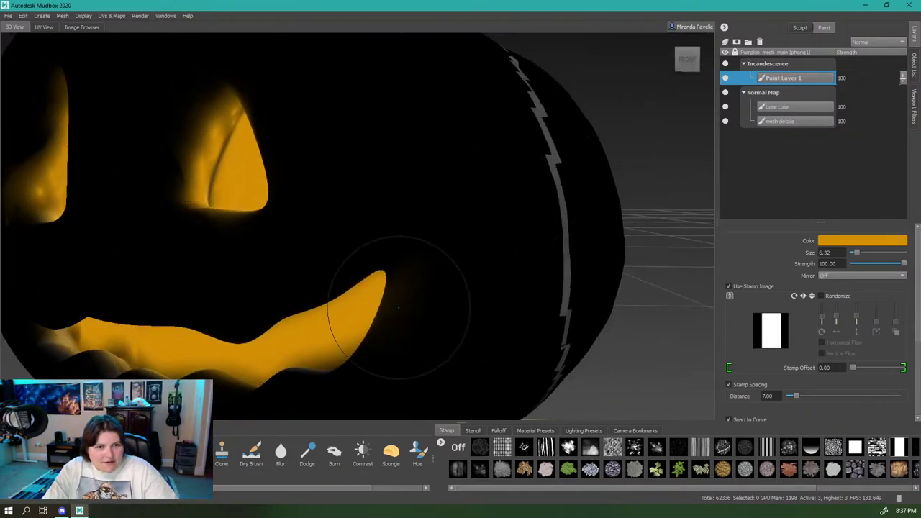
click(864, 262)
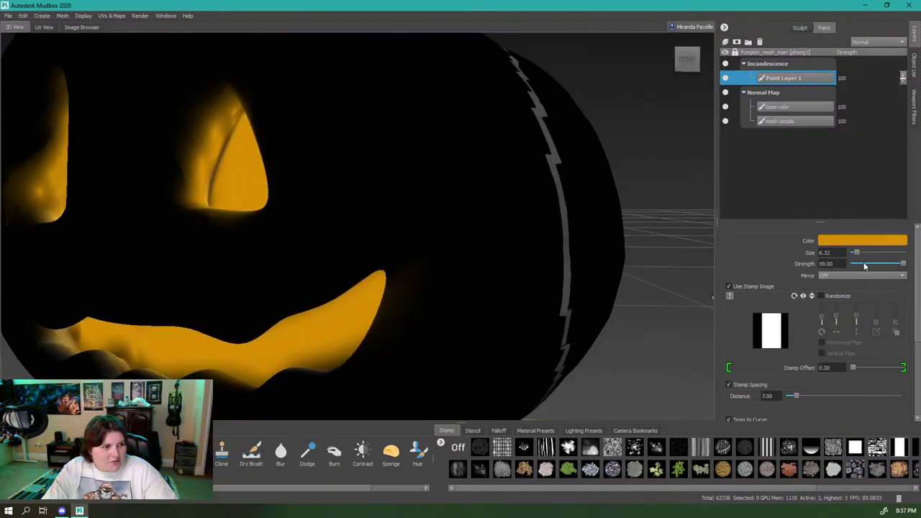
drag(388, 270, 375, 250)
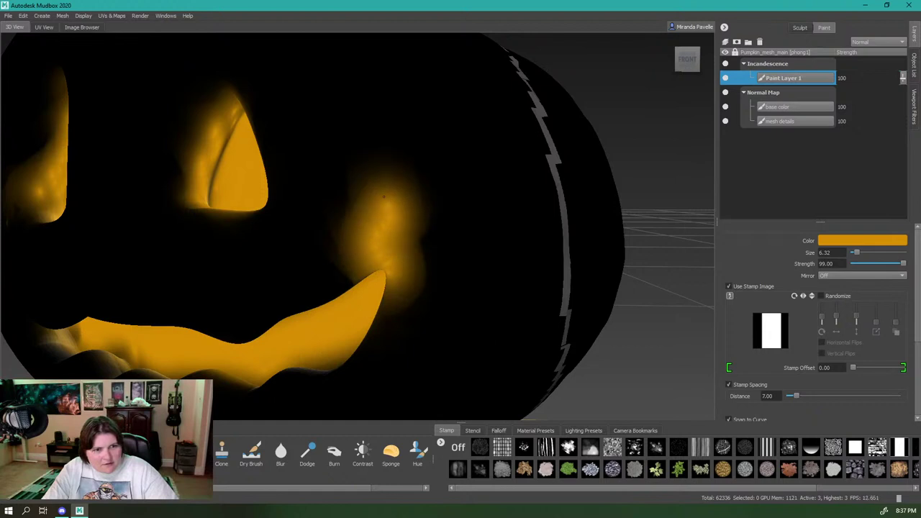
key(ctrl+z)
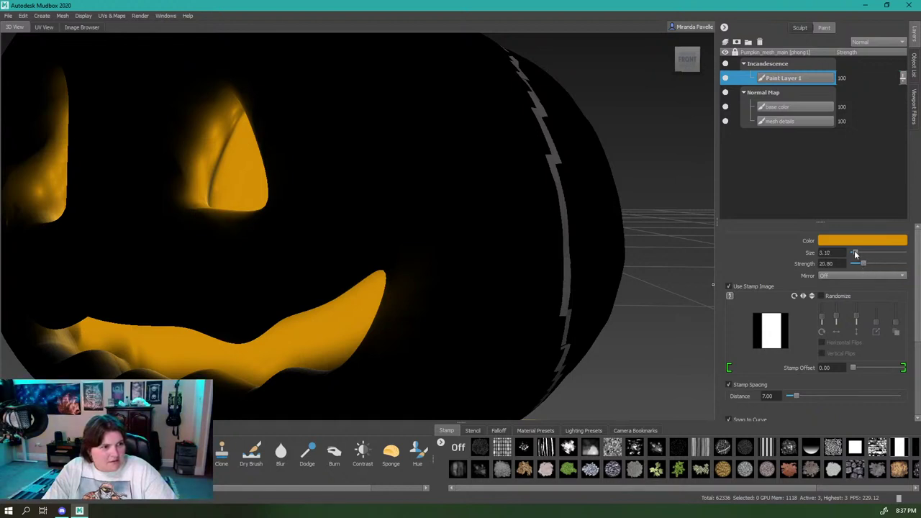
Paint a faint yellow-orange wisp and glow above the mouth's right corner with strength 25.5, finishing with brush size 8.89
drag(382, 267, 384, 154)
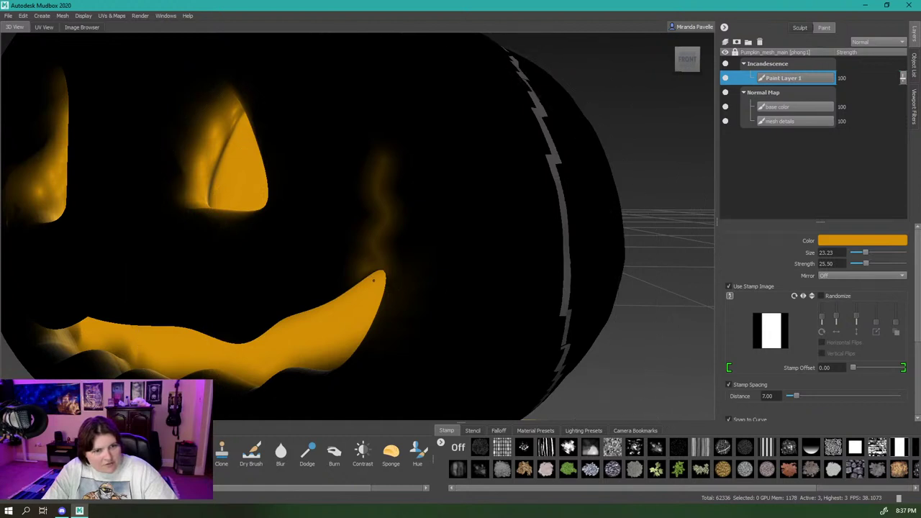
mouse_move(367, 275)
mouse_down()
mouse_move(380, 246)
mouse_move(457, 263)
mouse_up()
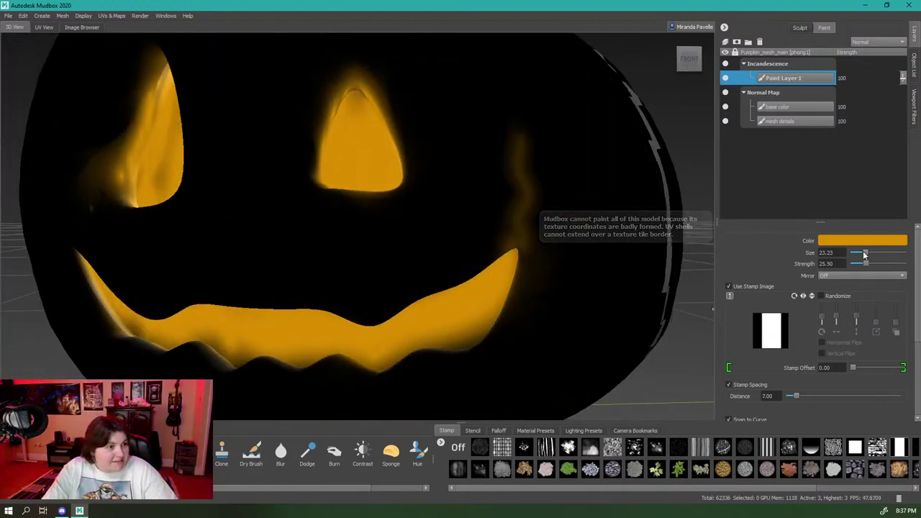
drag(865, 253, 858, 253)
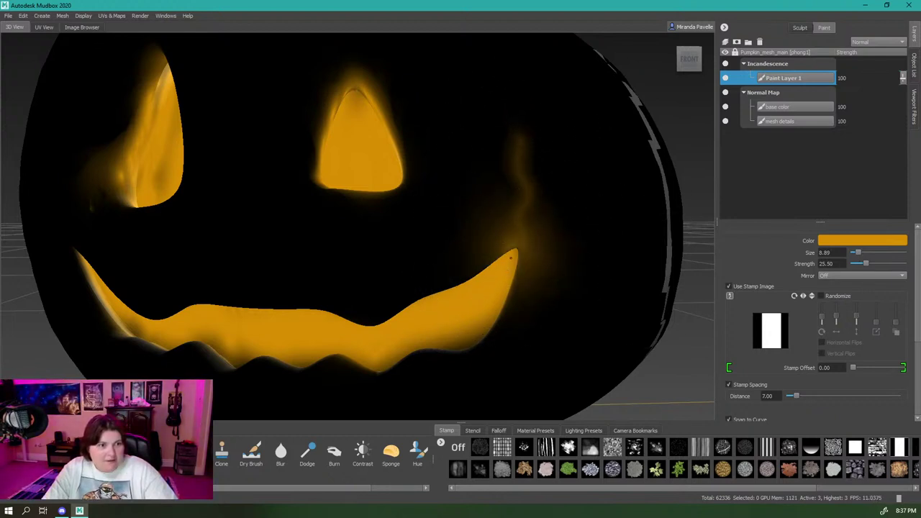
Paint a faint yellow-orange glow above the mouth's left corner, undoing and repainting the first stroke
alt+drag(454, 330, 288, 295)
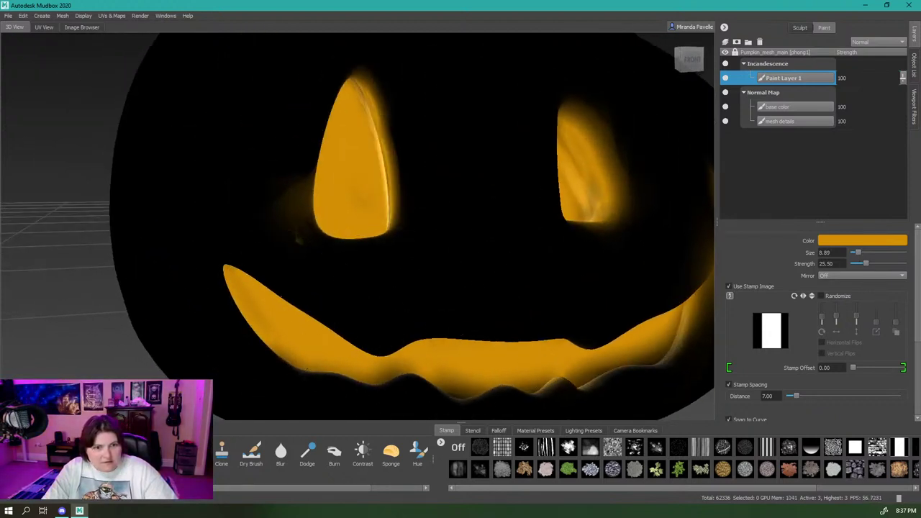
drag(263, 281, 286, 145)
key(ctrl+z)
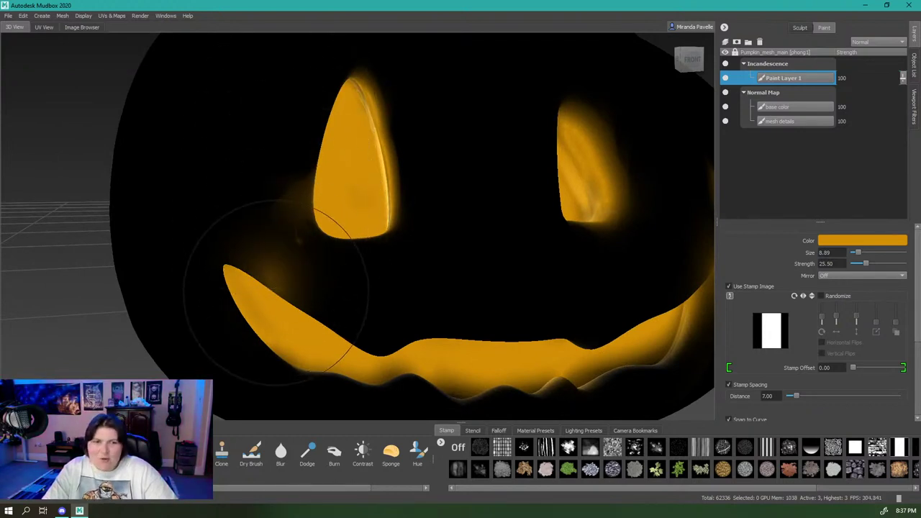
mouse_move(275, 292)
mouse_down()
mouse_move(257, 247)
mouse_move(257, 176)
mouse_up()
Build up a soft yellow-orange glow above the middle of the mouth's upper edge
mouse_move(327, 261)
alt+mouse_down()
mouse_move(292, 222)
mouse_move(284, 252)
mouse_move(349, 305)
alt+mouse_up()
click(367, 290)
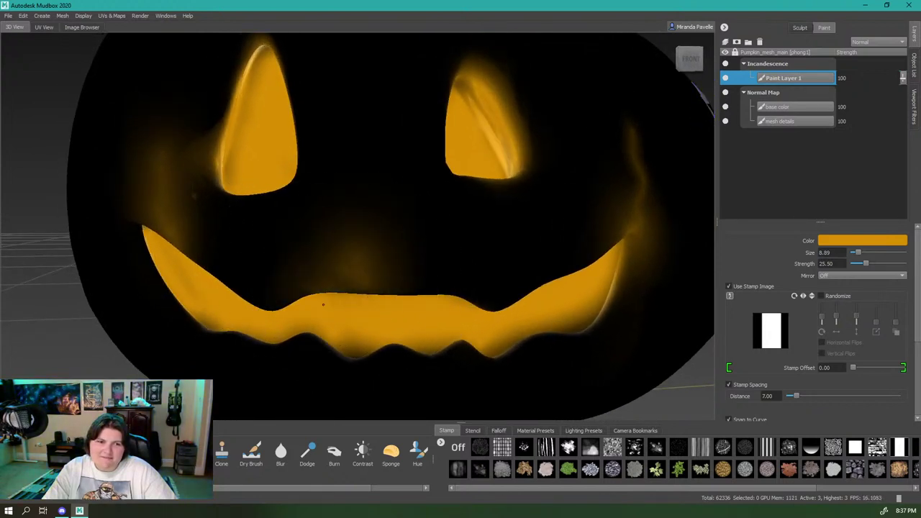
drag(403, 331, 447, 318)
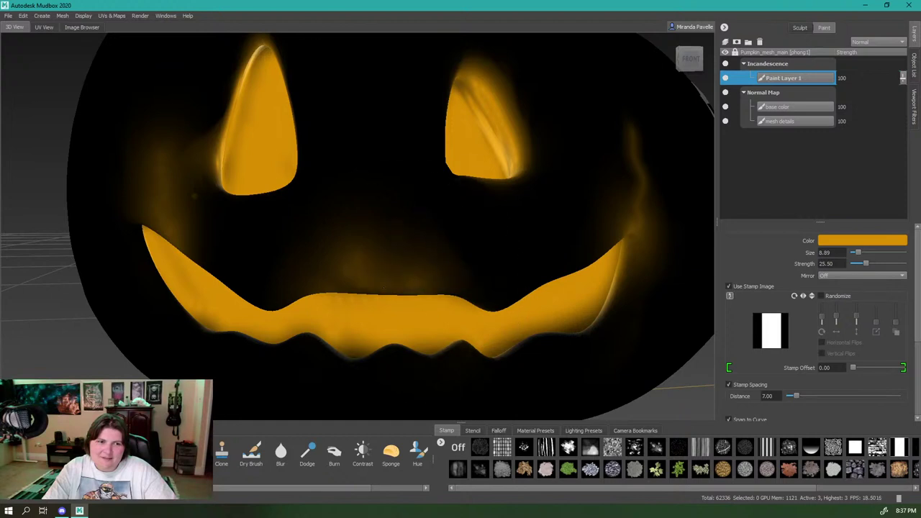
drag(384, 287, 364, 286)
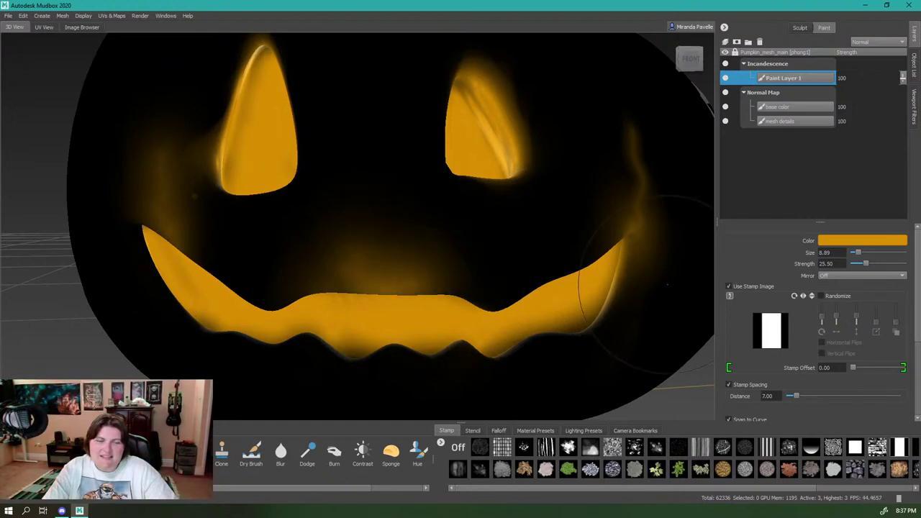
Change the brush color to deep orange and paint thin streaks in the wisp above the mouth's right corner with size 2.18, strength 17.9
click(855, 240)
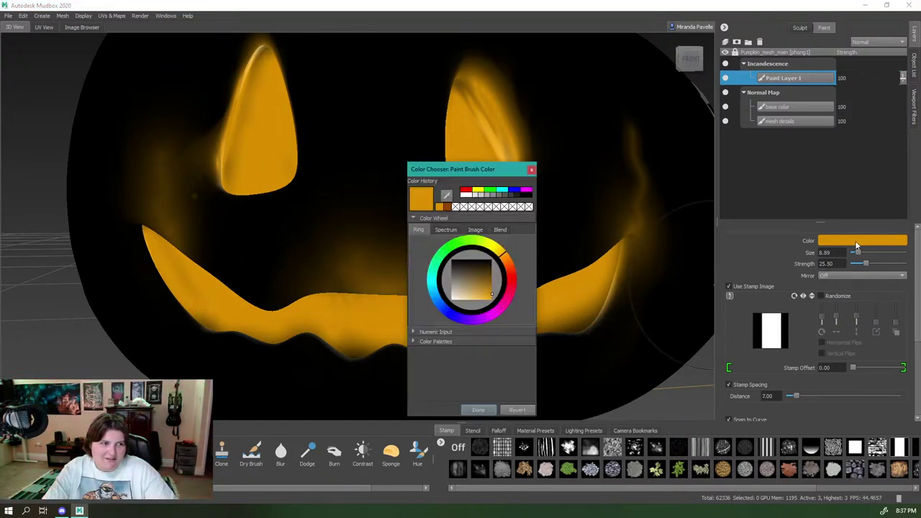
drag(513, 263, 512, 265)
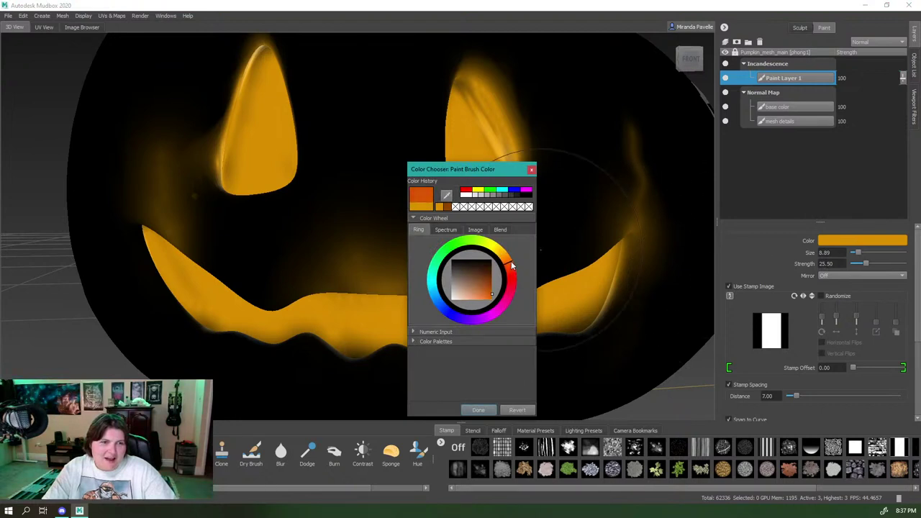
click(478, 410)
drag(855, 256, 863, 265)
alt+drag(655, 239, 620, 239)
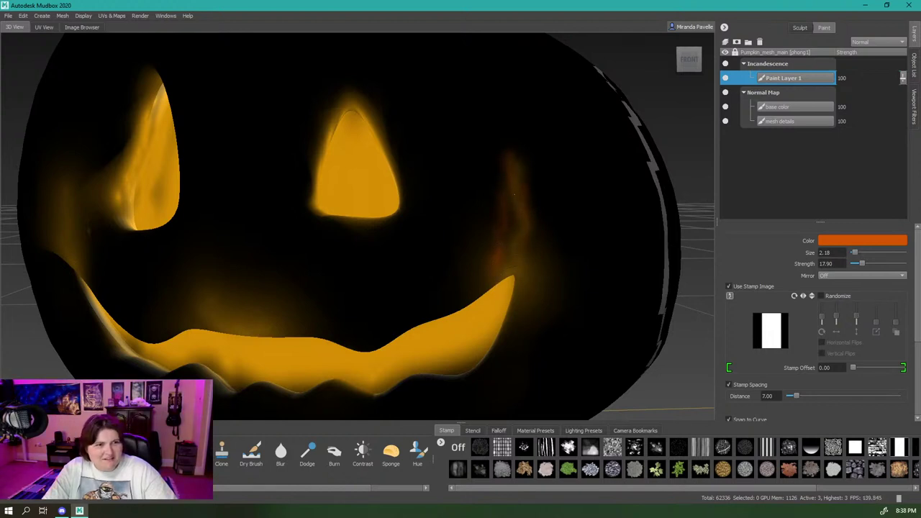
Tint the center of the left eye and the inside of the right eye deep orange with brush size 6.96 and strength 25.5
alt+drag(497, 315, 273, 309)
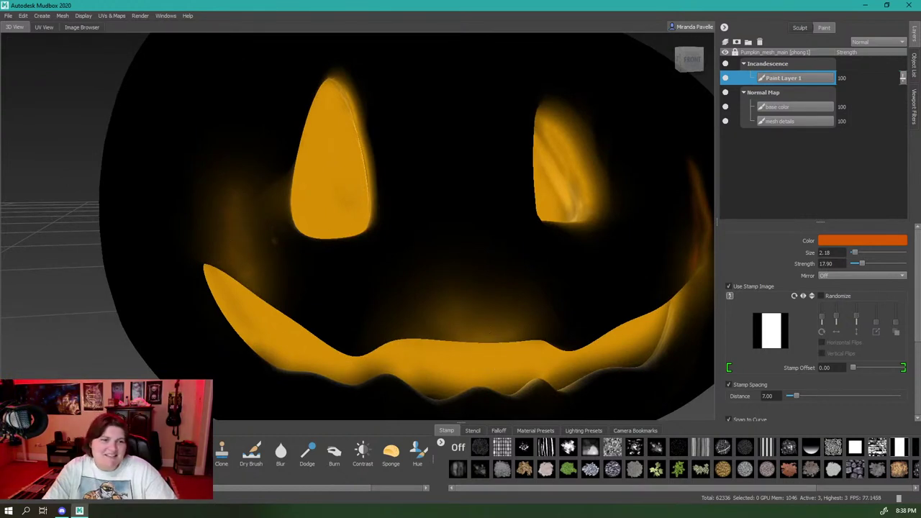
alt+drag(347, 251, 282, 287)
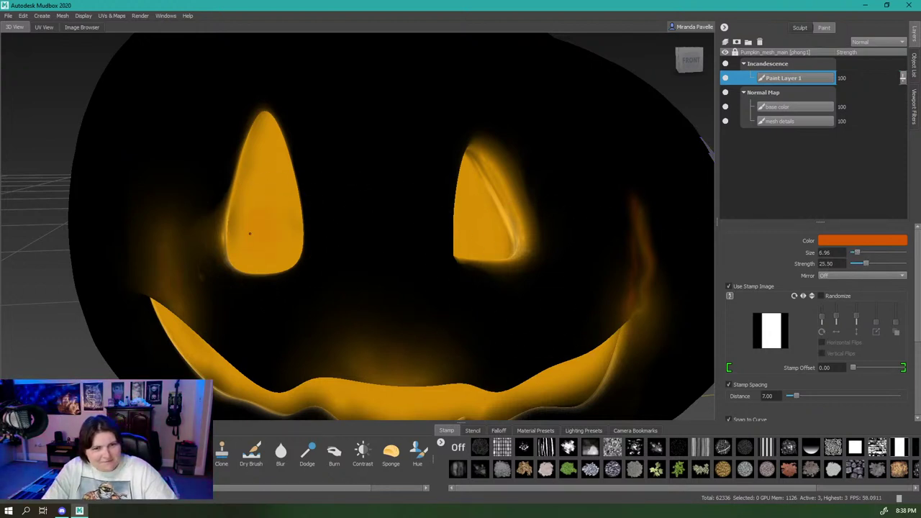
drag(250, 233, 263, 190)
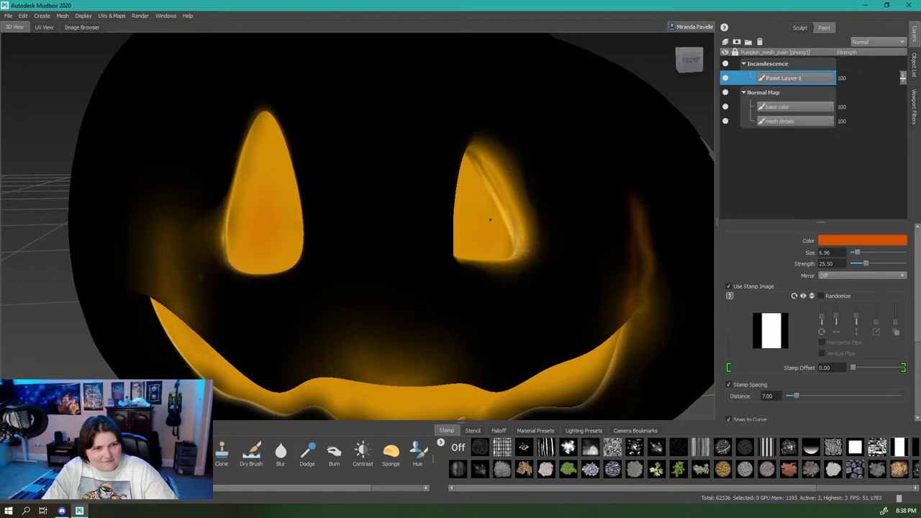
Add a deep orange glow along the mouth's upper edge and around its left corner
alt+drag(475, 275, 480, 251)
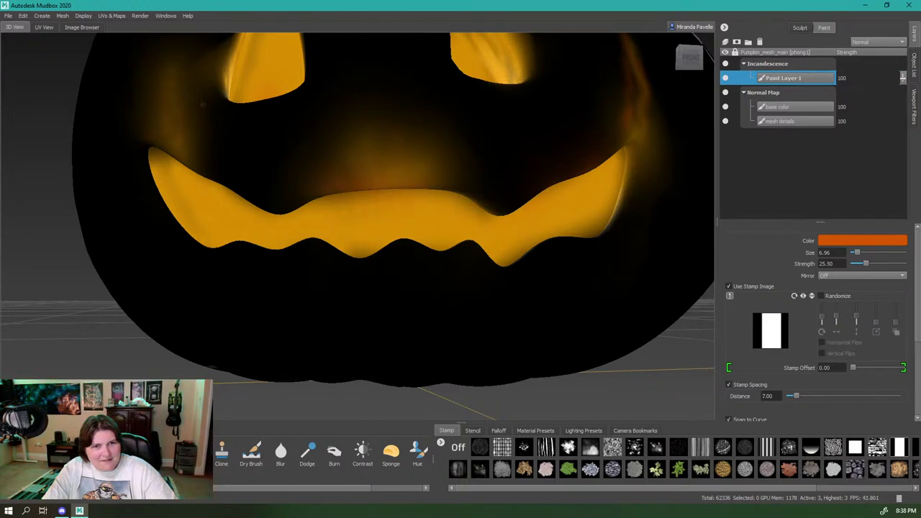
mouse_move(144, 149)
mouse_down()
mouse_move(137, 154)
mouse_move(148, 128)
mouse_up()
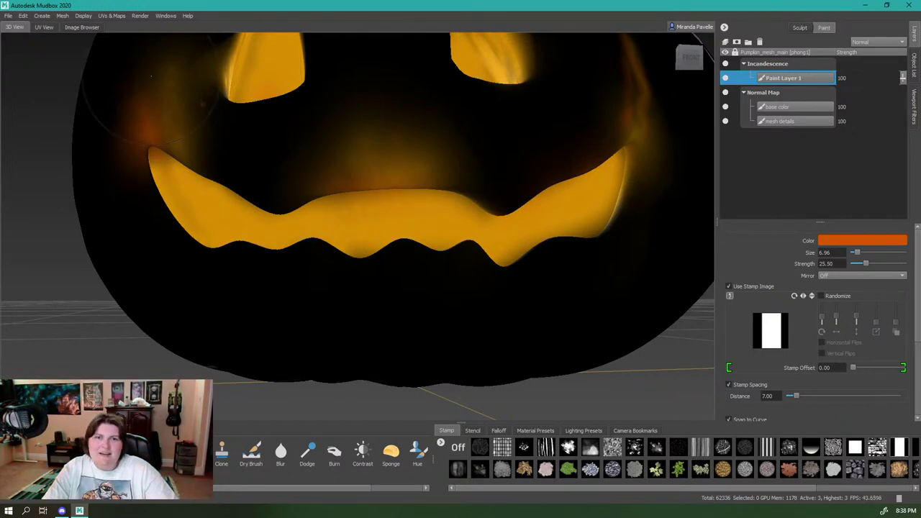
mouse_move(151, 75)
alt+mouse_down()
mouse_move(146, 105)
mouse_move(105, 144)
alt+mouse_up()
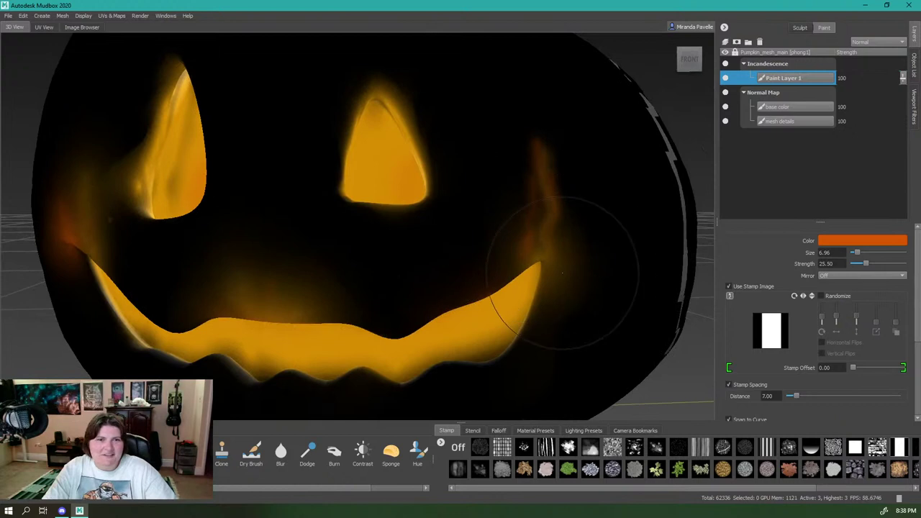
Brush a faint deep orange glow beneath the mouth's whole lower edge
drag(498, 369, 450, 375)
drag(353, 388, 298, 396)
mouse_move(232, 368)
mouse_down()
mouse_move(186, 368)
mouse_move(102, 314)
mouse_up()
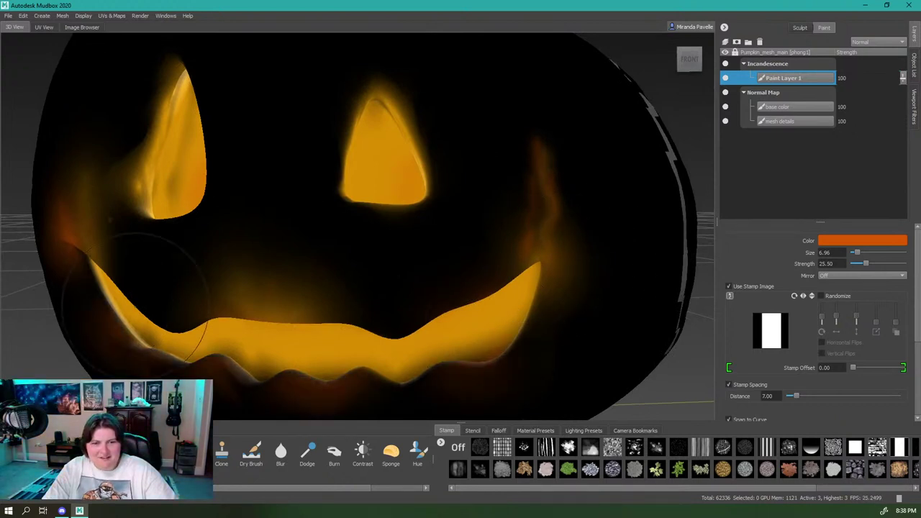
Paint a deep orange glow above the right eye and cover the pumpkin's stem in the same orange
mouse_move(148, 284)
alt+mouse_down()
mouse_move(353, 311)
mouse_move(216, 320)
alt+mouse_up()
scroll(507, 294, down, 5)
alt+drag(506, 294, 452, 322)
scroll(449, 315, up, 3)
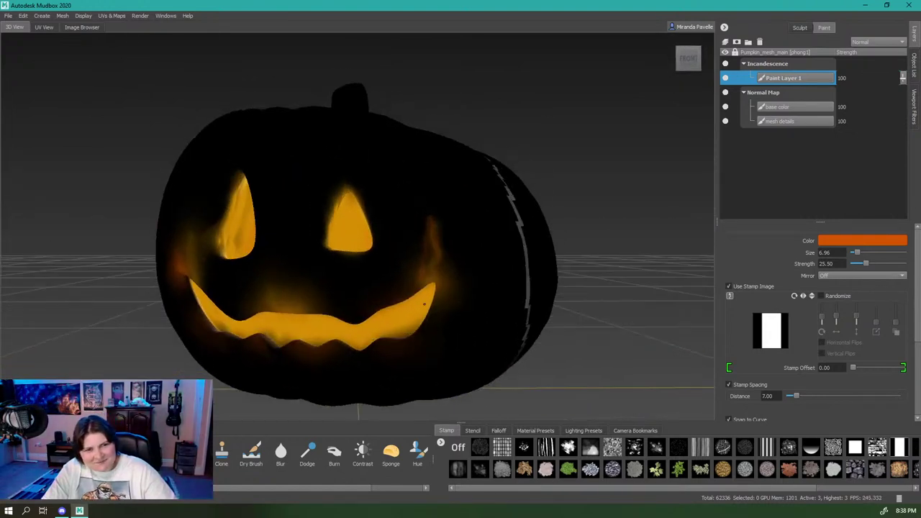
drag(351, 184, 359, 153)
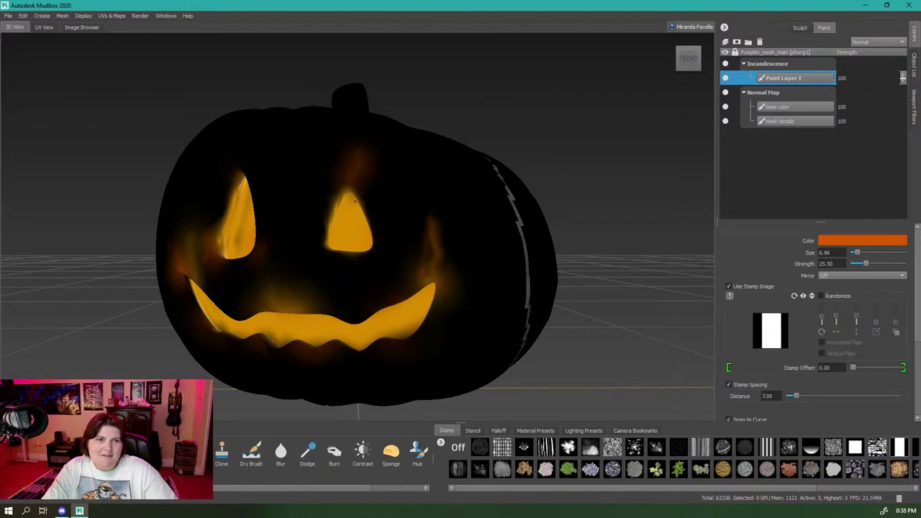
drag(353, 130, 348, 94)
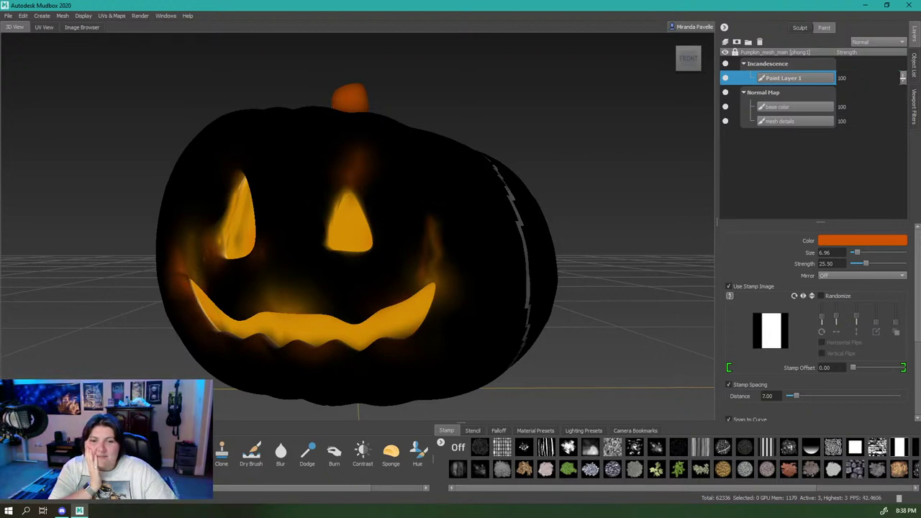
Strengthen the deep orange glow along the outer side of the mouth's left corner and check the whole pumpkin
drag(188, 302, 200, 321)
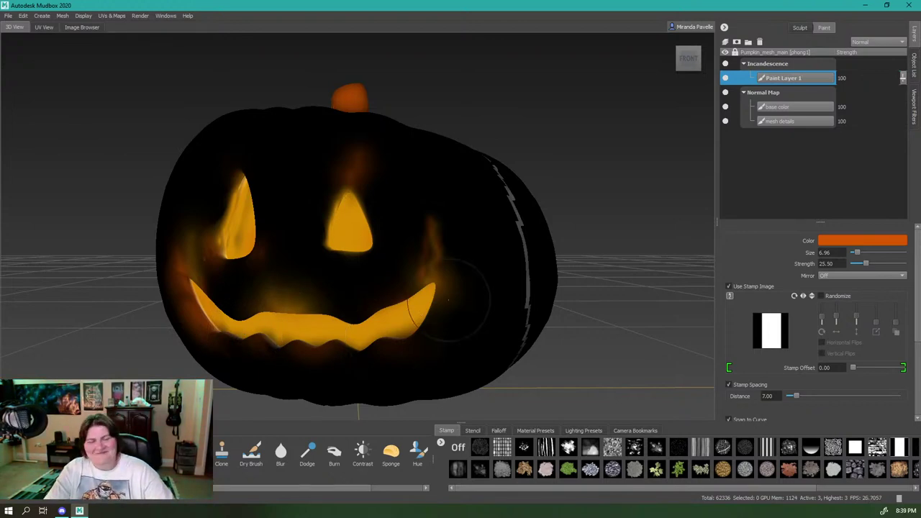
scroll(460, 281, down, 2)
scroll(459, 288, up, 2)
alt+drag(459, 292, 374, 279)
alt+middle_drag(353, 278, 497, 283)
alt+drag(497, 285, 555, 277)
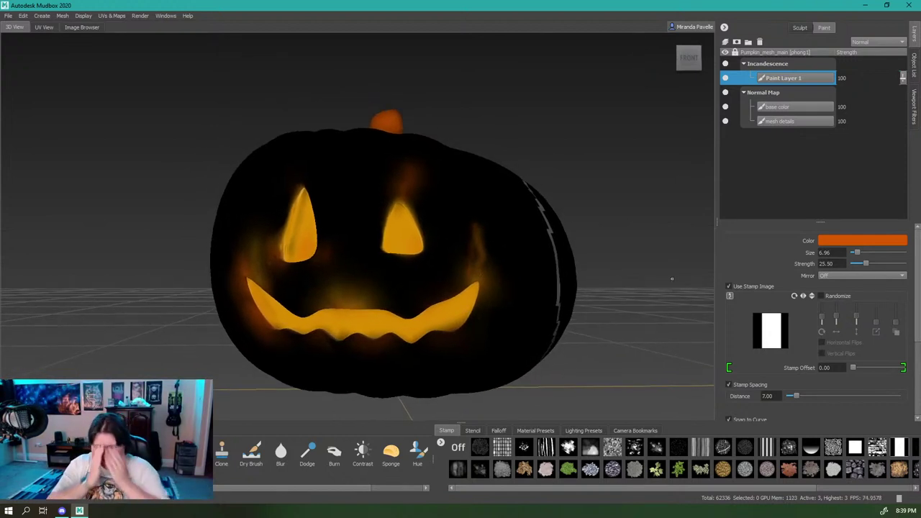